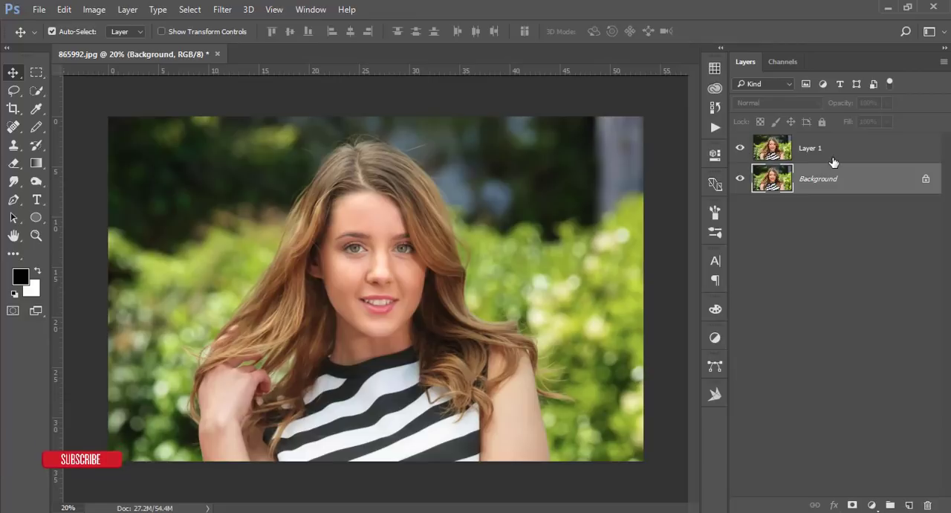
Open the Camera Raw filter for Layer 1
{"action": "left_click", "coordinate": [223, 10]}
{"action": "left_click", "coordinate": [256, 90]}
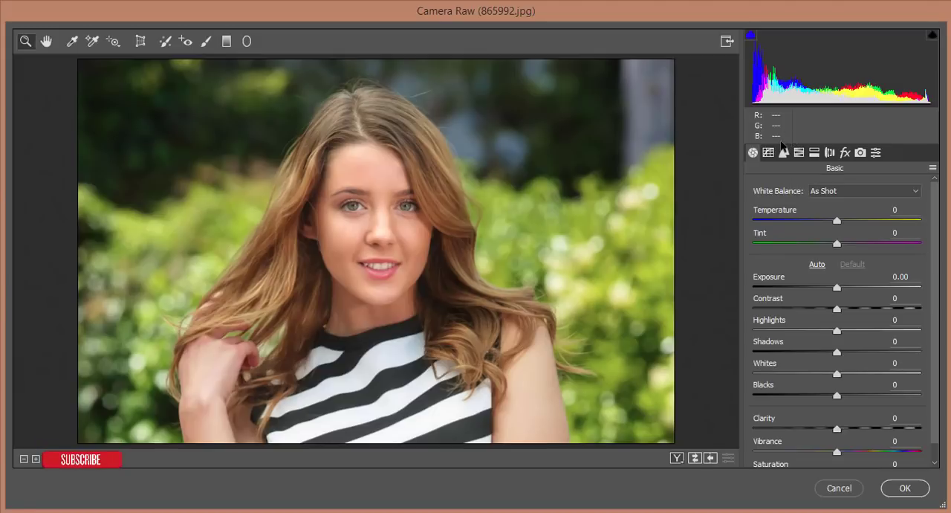
Look through all Camera Raw adjustment categories, from Basic and Tone Curve to Camera Calibration and Presets
{"action": "left_click", "coordinate": [769, 153]}
{"action": "left_click", "coordinate": [784, 153]}
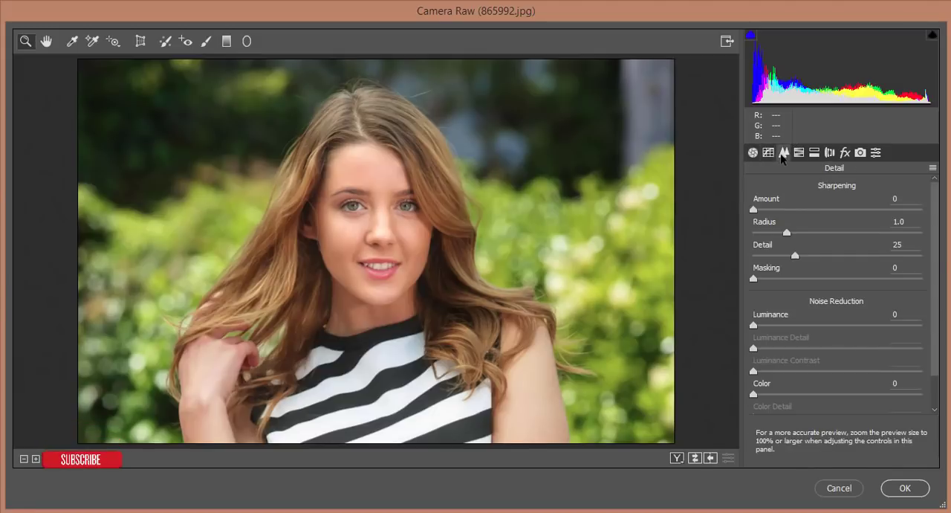
{"action": "left_click", "coordinate": [876, 153]}
{"action": "left_click", "coordinate": [861, 153]}
{"action": "left_click", "coordinate": [845, 153]}
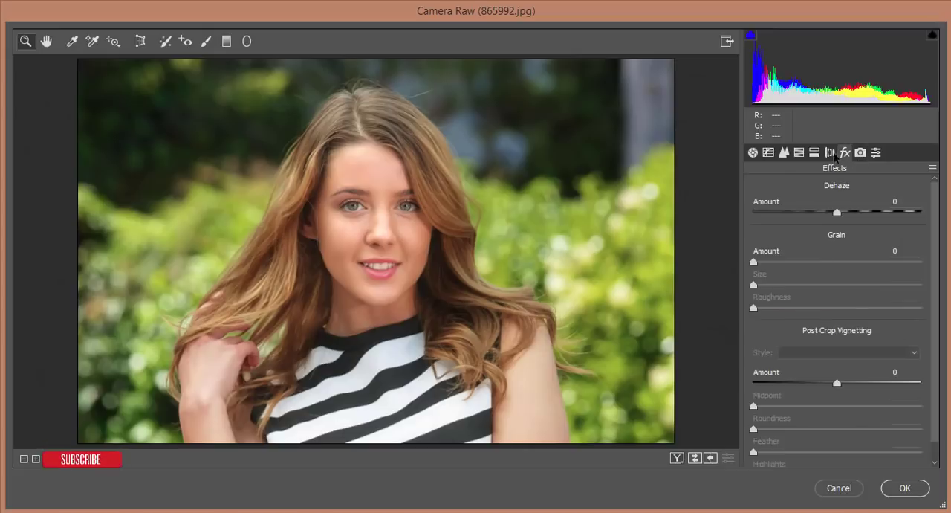
{"action": "left_click", "coordinate": [830, 153]}
{"action": "left_click", "coordinate": [814, 153]}
{"action": "left_click", "coordinate": [798, 153]}
{"action": "left_click", "coordinate": [784, 153]}
{"action": "left_click", "coordinate": [768, 153]}
{"action": "left_click", "coordinate": [752, 153]}
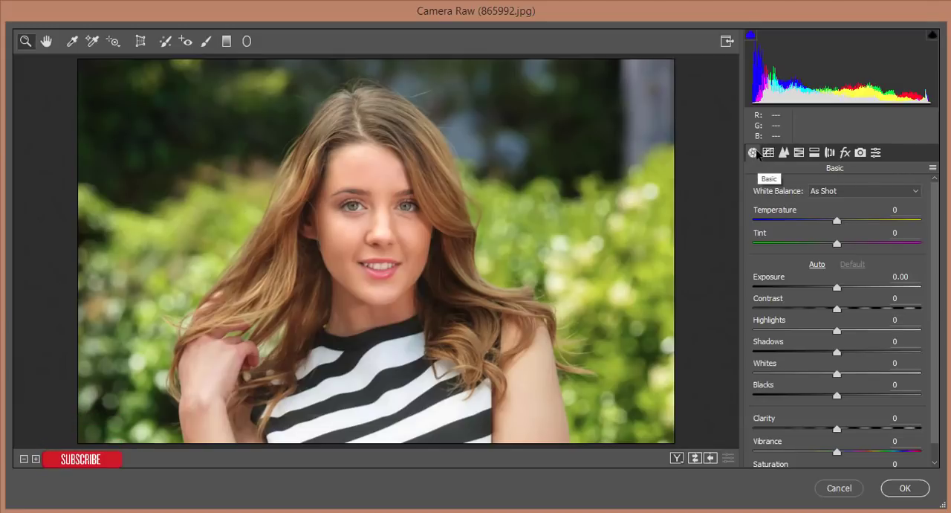
{"action": "left_click", "coordinate": [768, 153]}
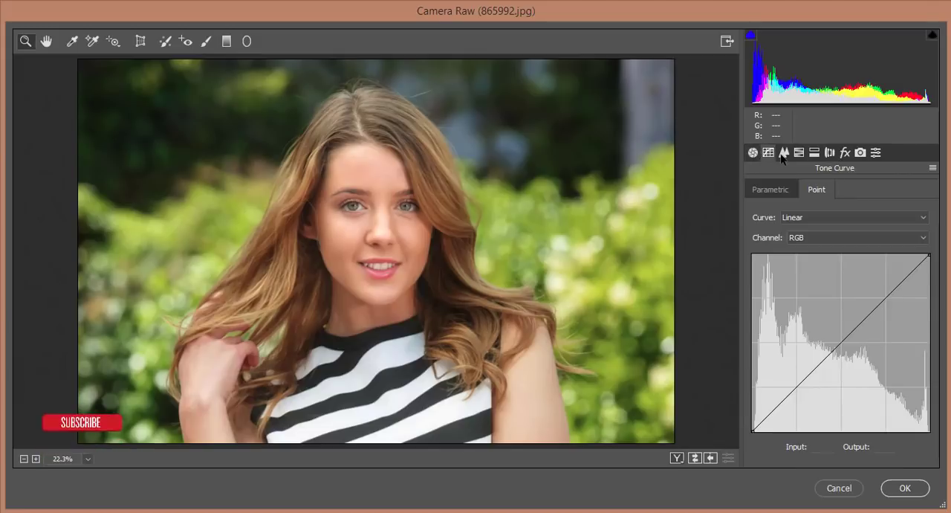
{"action": "left_click", "coordinate": [784, 153]}
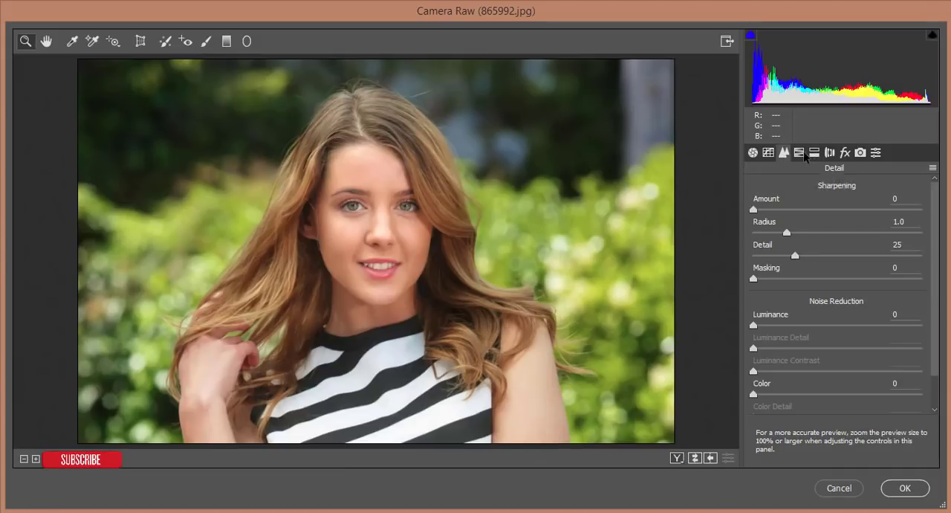
{"action": "left_click", "coordinate": [799, 153]}
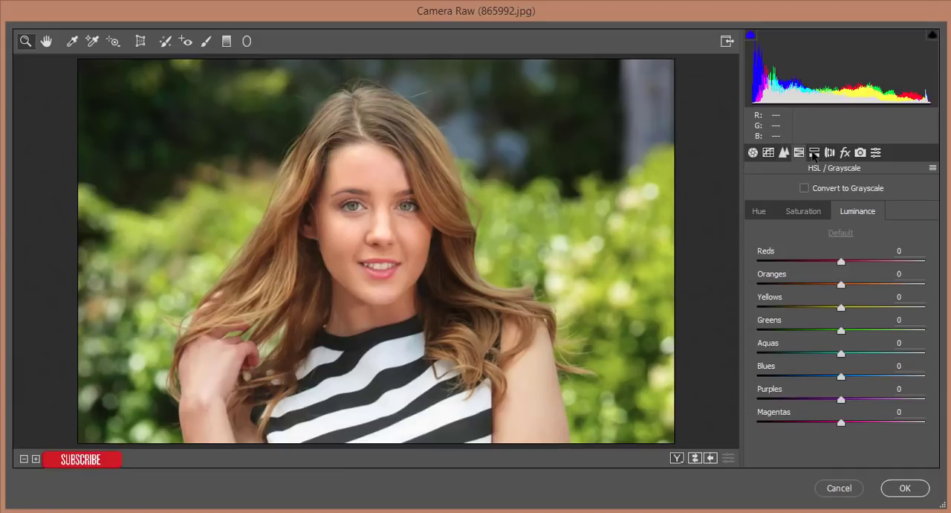
{"action": "left_click", "coordinate": [814, 153]}
{"action": "left_click", "coordinate": [831, 153]}
{"action": "left_click", "coordinate": [844, 153]}
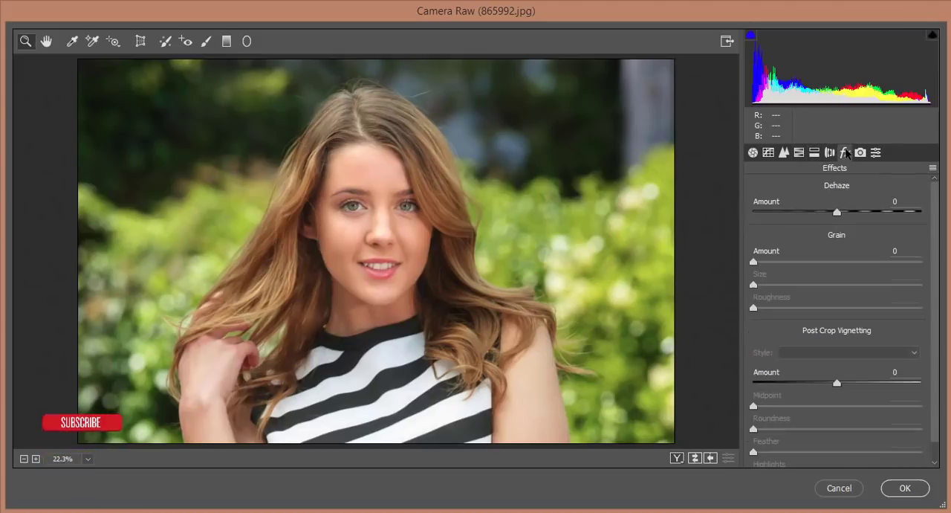
{"action": "left_click", "coordinate": [860, 153]}
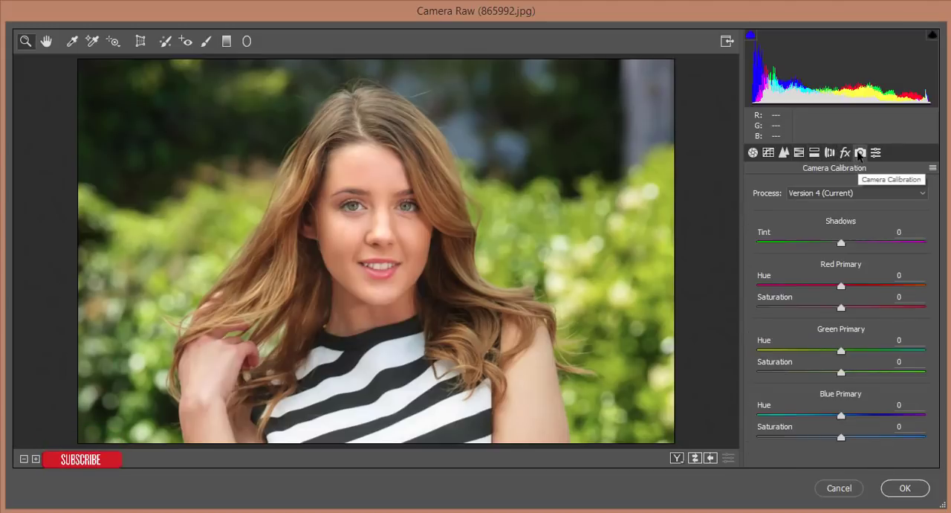
{"action": "left_click", "coordinate": [875, 152]}
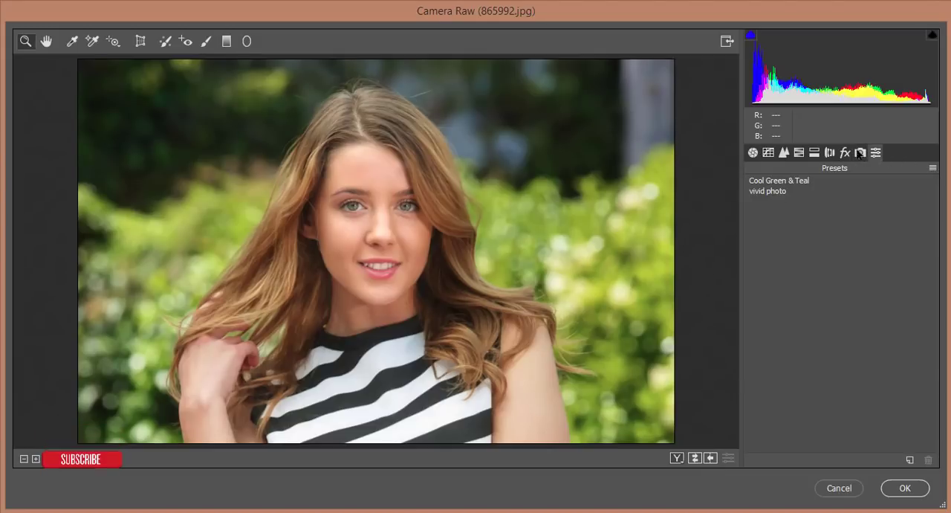
{"action": "left_click", "coordinate": [753, 153]}
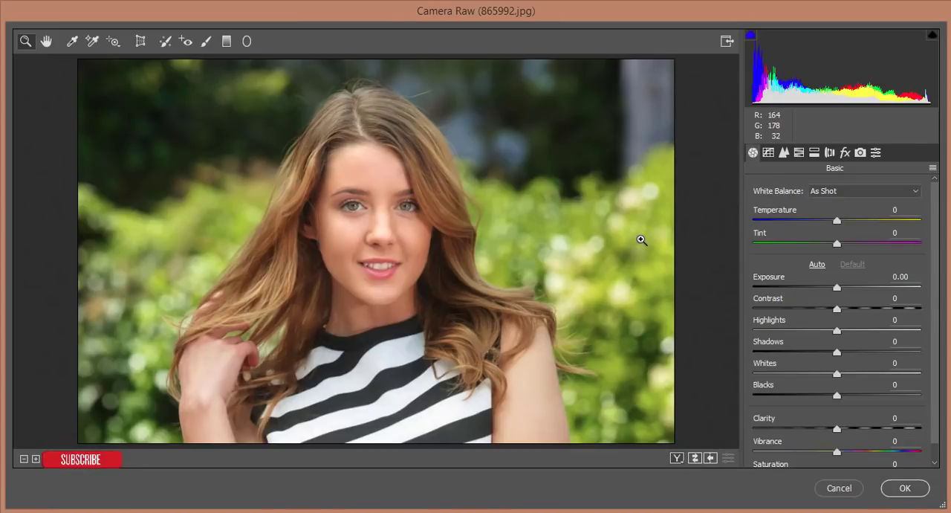
Examine the saved Camera Raw presets and the options for loading and saving settings, and return to the Basic adjustments
{"action": "left_click", "coordinate": [876, 153]}
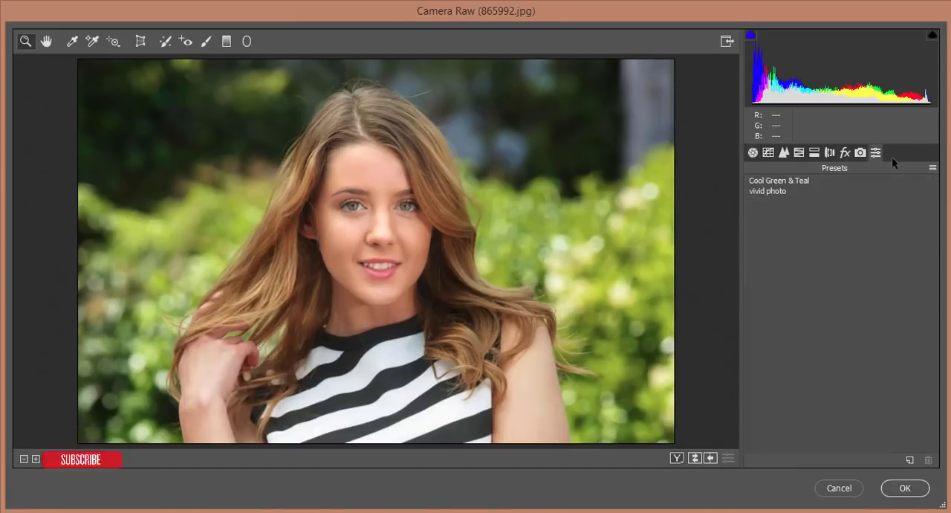
{"action": "left_click", "coordinate": [932, 170]}
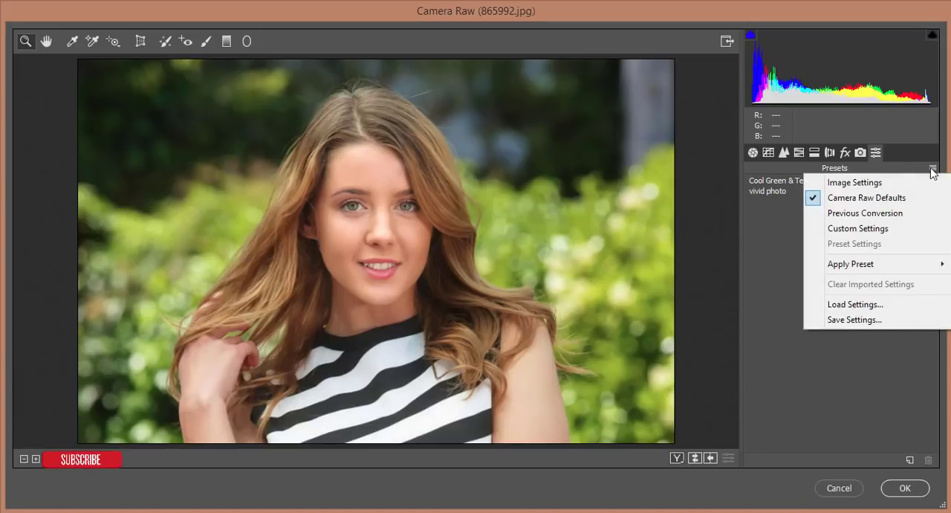
{"action": "left_click", "coordinate": [771, 267]}
{"action": "left_click", "coordinate": [753, 153]}
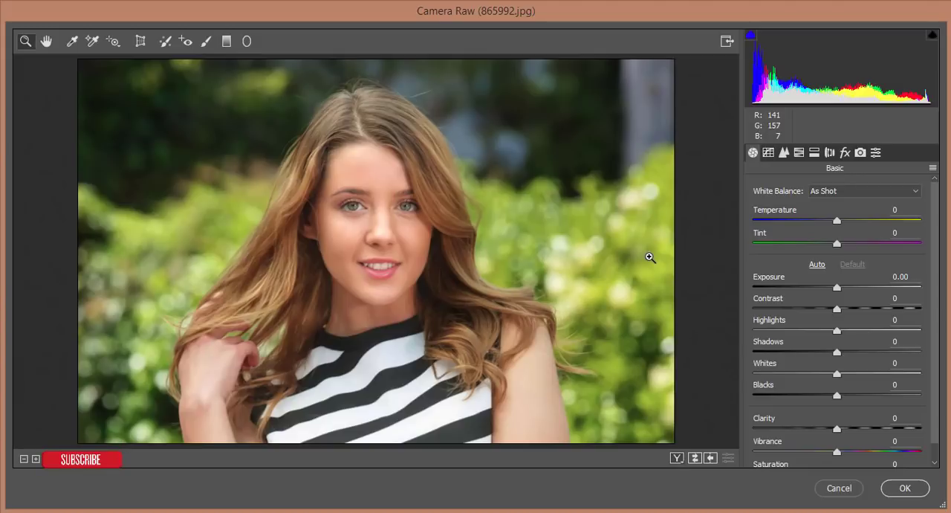
{"action": "left_click", "coordinate": [875, 152]}
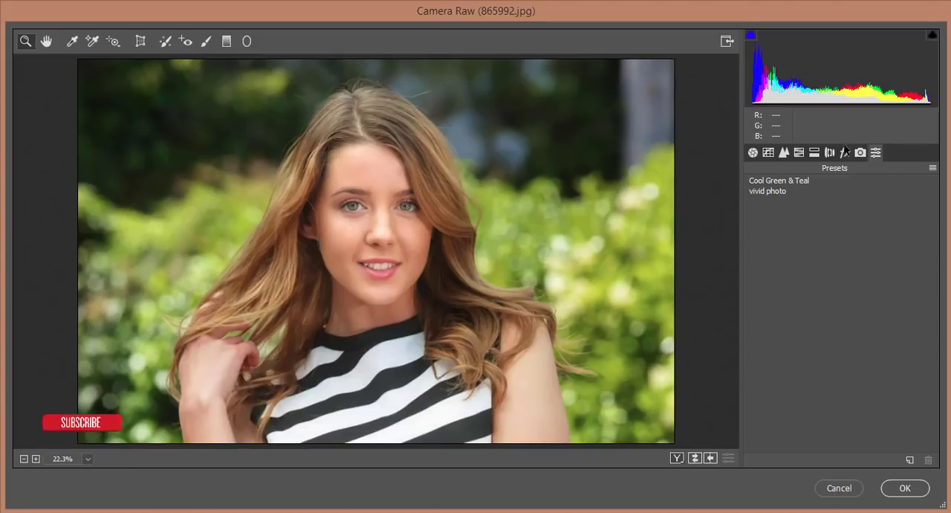
{"action": "left_click", "coordinate": [753, 152]}
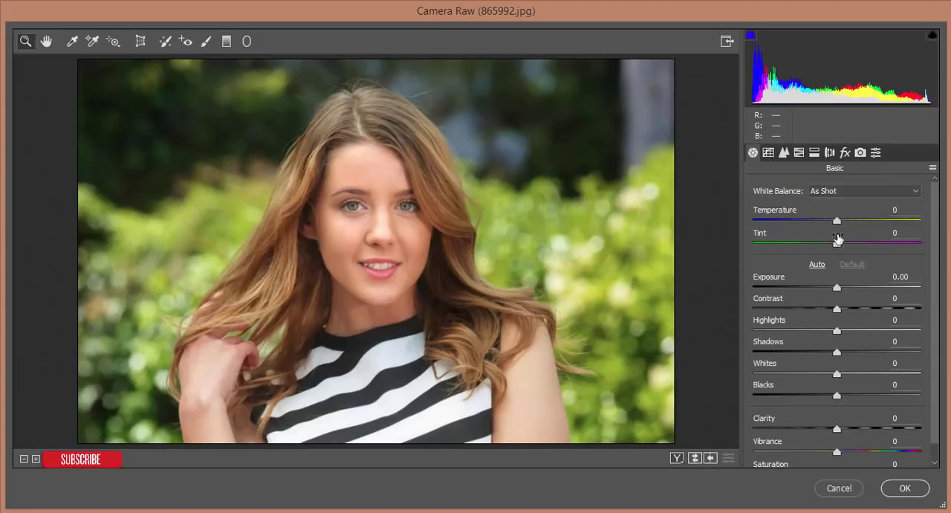
Reduce the Greens saturation and set the Greens luminance to -47 in the HSL adjustments
{"action": "left_click", "coordinate": [798, 154]}
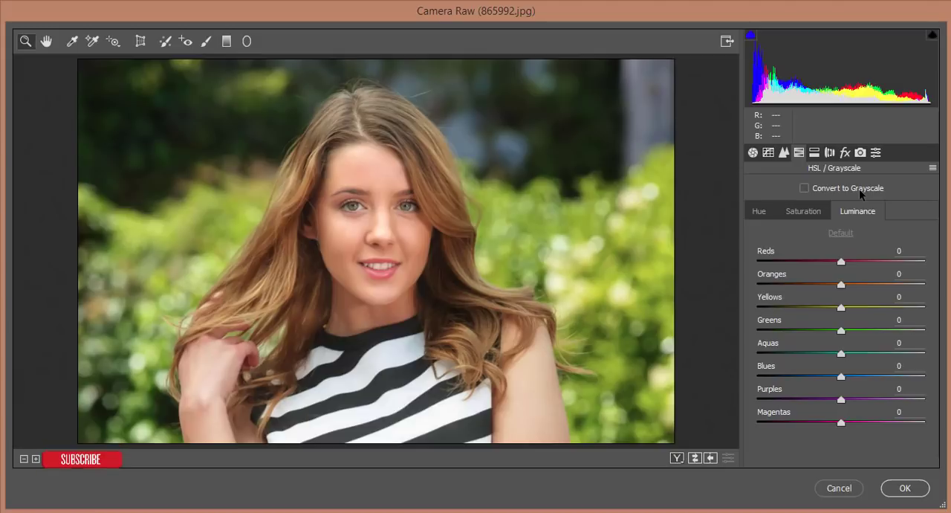
{"action": "left_click", "coordinate": [807, 213]}
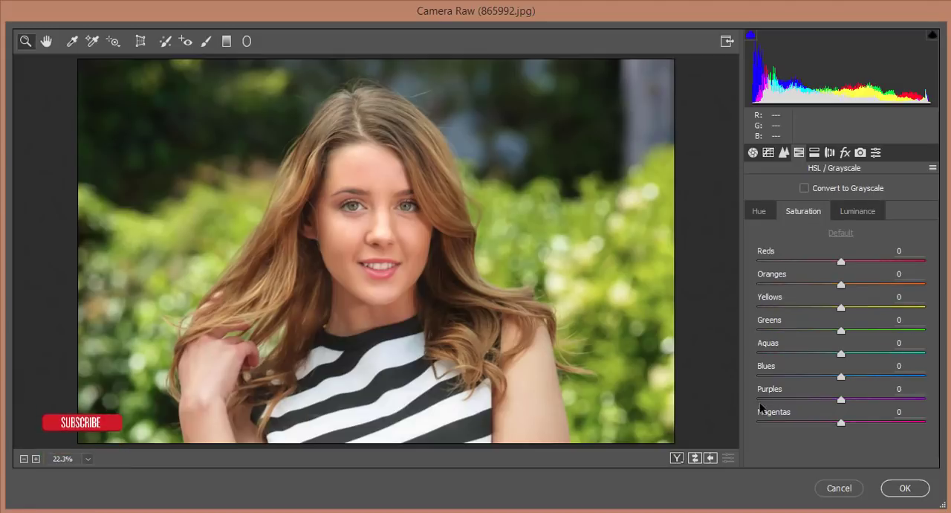
{"action": "left_click", "coordinate": [796, 329]}
{"action": "left_click", "coordinate": [837, 214]}
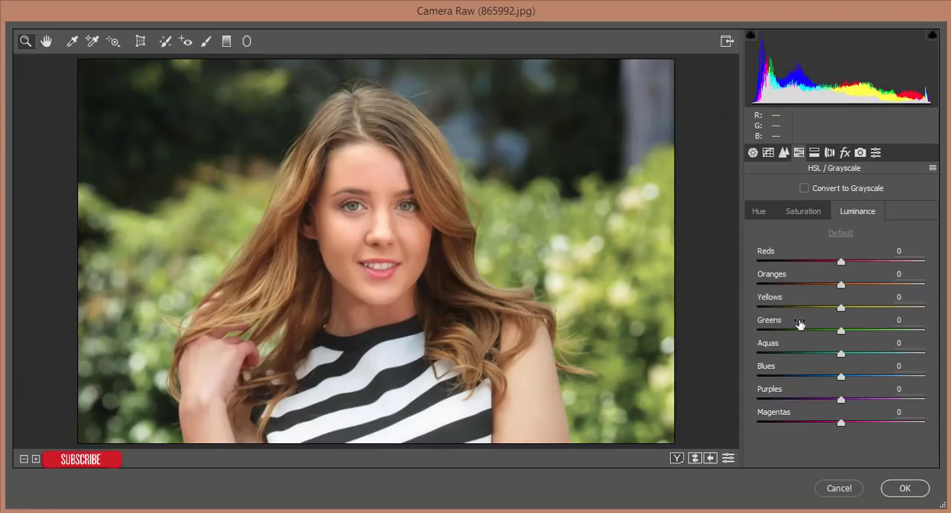
{"action": "left_click", "coordinate": [801, 329]}
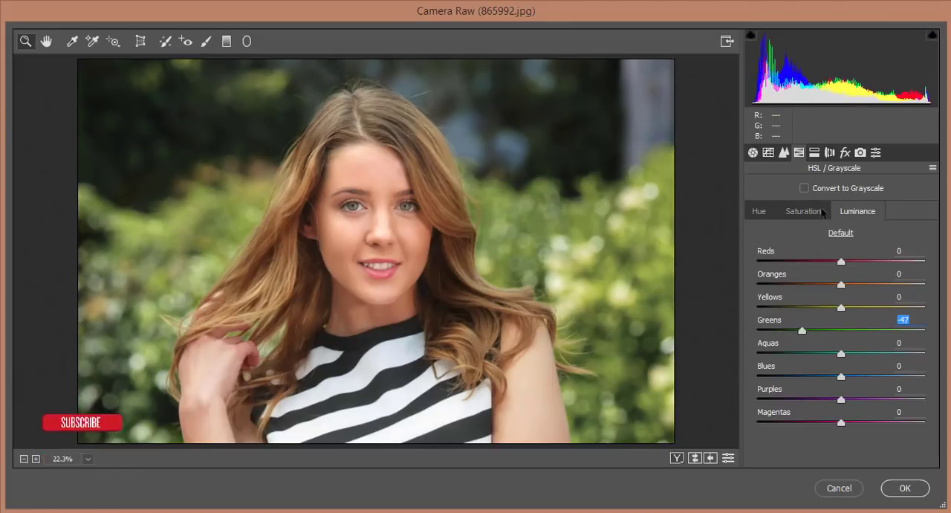
Set the Green Primary hue to +38 and its saturation to +46 in Camera Calibration
{"action": "left_click", "coordinate": [859, 153]}
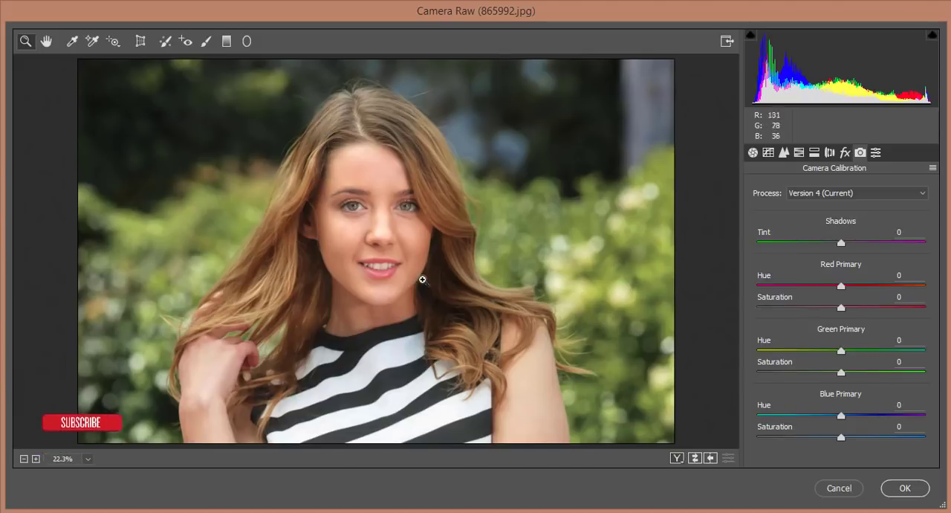
{"action": "left_click", "coordinate": [841, 350]}
{"action": "left_click_drag", "start_coordinate": [842, 351], "coordinate": [879, 373]}
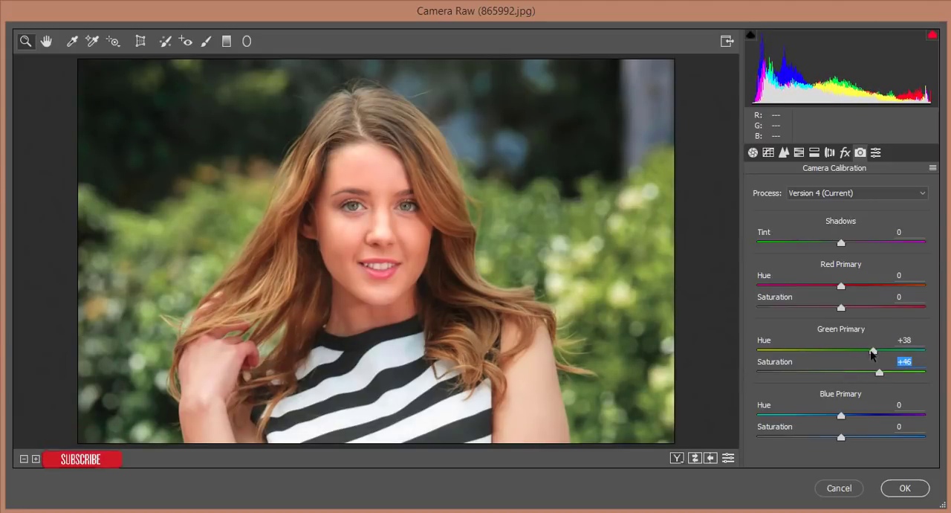
Set the Greens saturation to -93 in the HSL adjustments
{"action": "left_click", "coordinate": [799, 153]}
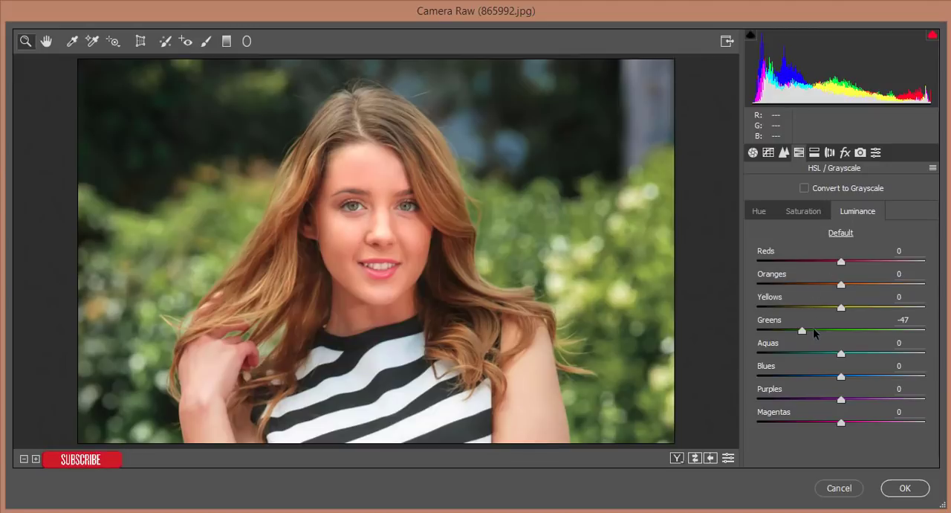
{"action": "left_click", "coordinate": [811, 213]}
{"action": "left_click_drag", "start_coordinate": [796, 330], "coordinate": [764, 331]}
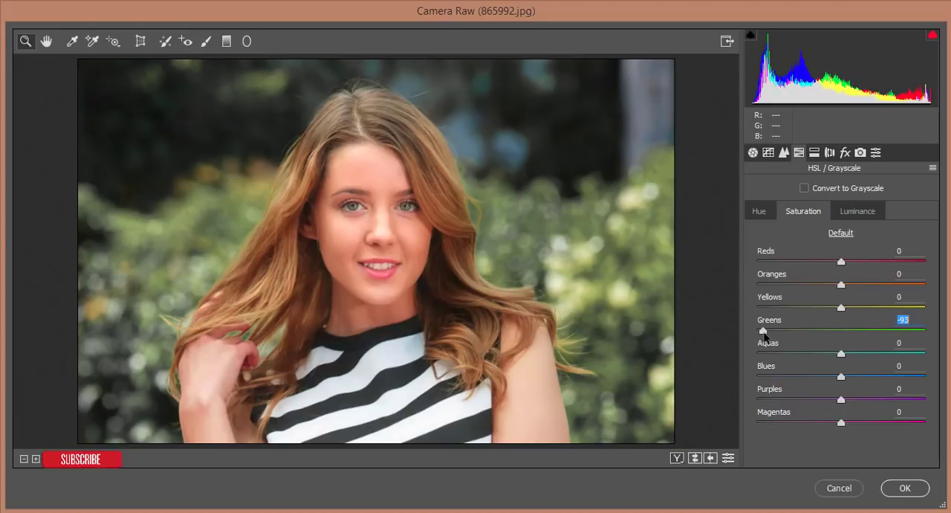
In Camera Calibration, set Red Primary to hue +28 and saturation -37, and Blue Primary to hue +21 and saturation +10
{"action": "left_click", "coordinate": [860, 153]}
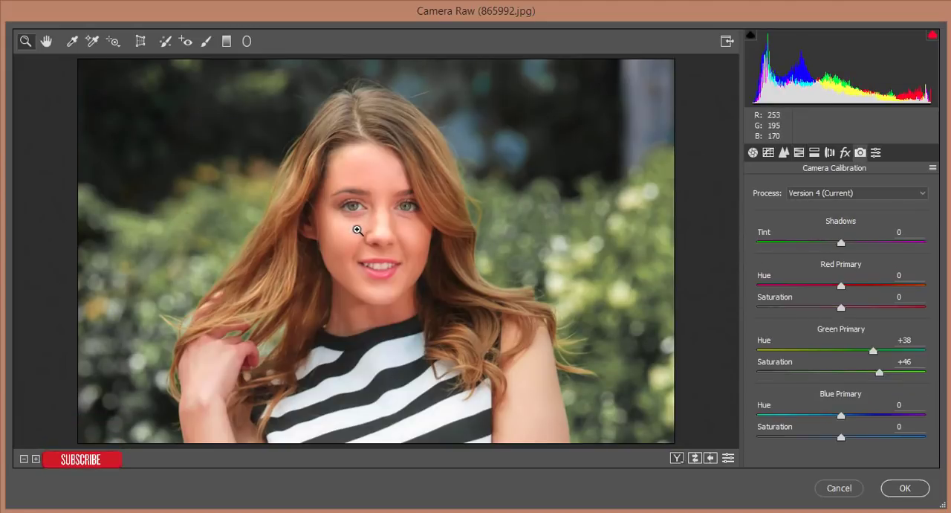
{"action": "left_click_drag", "start_coordinate": [842, 283], "coordinate": [810, 311]}
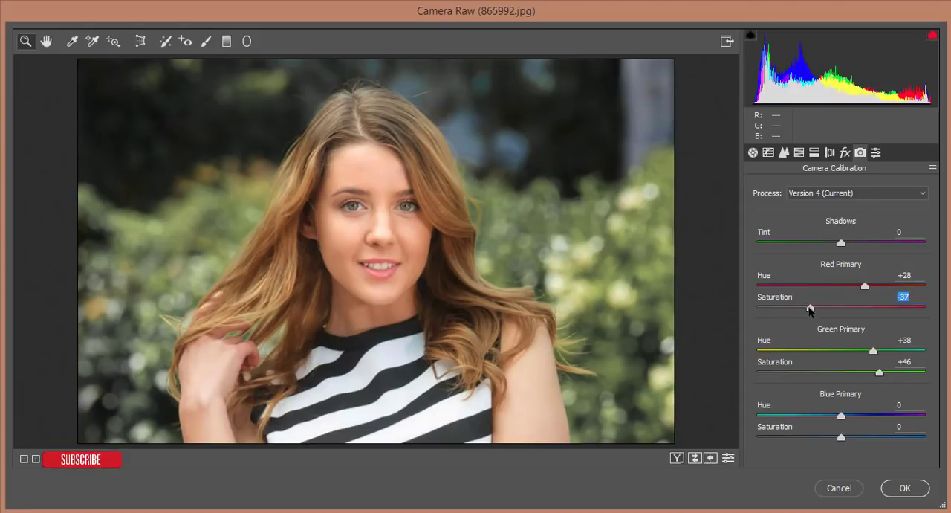
{"action": "left_click_drag", "start_coordinate": [839, 415], "coordinate": [850, 440]}
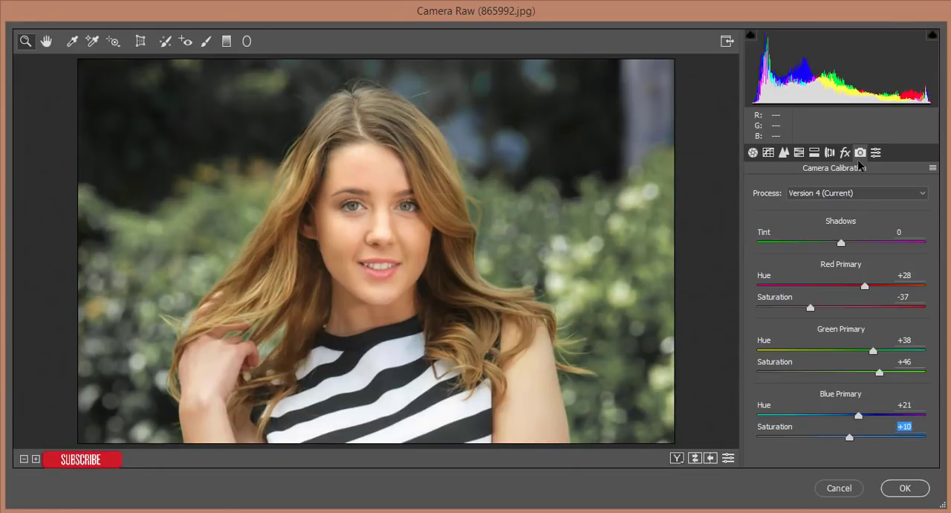
Set the HSL luminance of Yellows to +17 and Oranges to +12, and the Oranges saturation to +14
{"action": "left_click", "coordinate": [798, 152]}
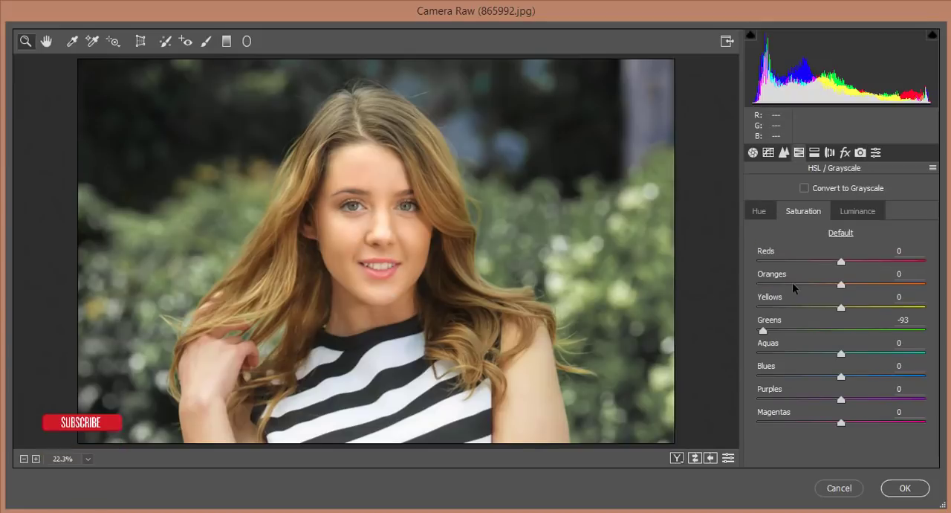
{"action": "left_click", "coordinate": [857, 216]}
{"action": "left_click_drag", "start_coordinate": [844, 309], "coordinate": [855, 289]}
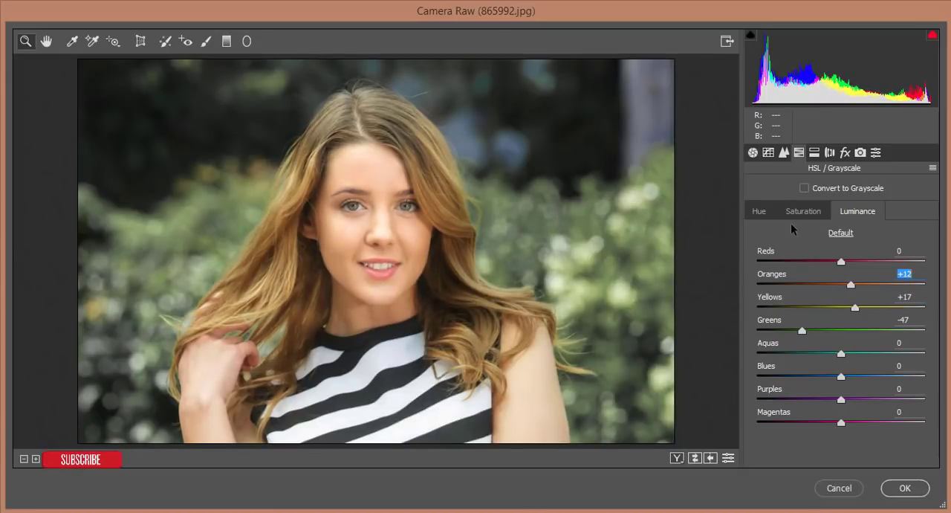
{"action": "left_click", "coordinate": [812, 214]}
{"action": "left_click_drag", "start_coordinate": [831, 283], "coordinate": [855, 288]}
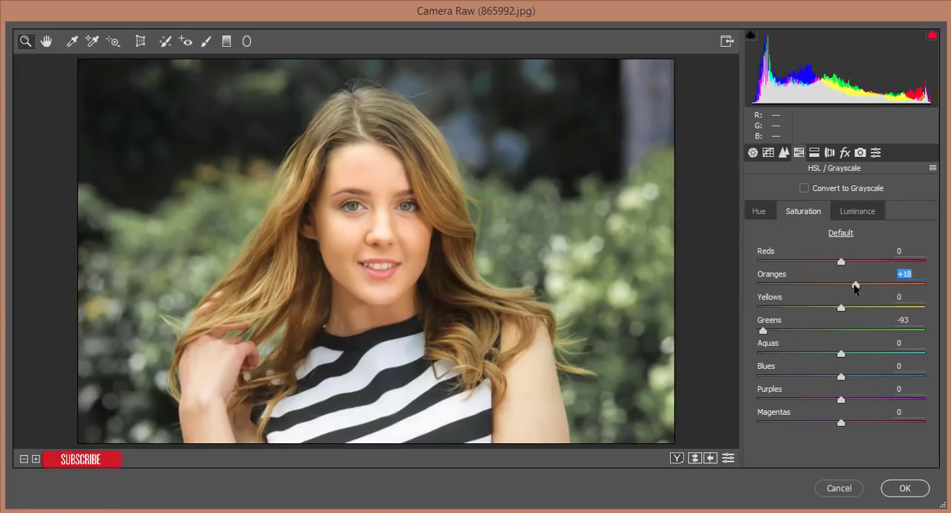
Set the Reds luminance to -21 and the Reds saturation to +58 in the HSL adjustments
{"action": "left_click", "coordinate": [841, 211]}
{"action": "left_click_drag", "start_coordinate": [841, 263], "coordinate": [825, 266]}
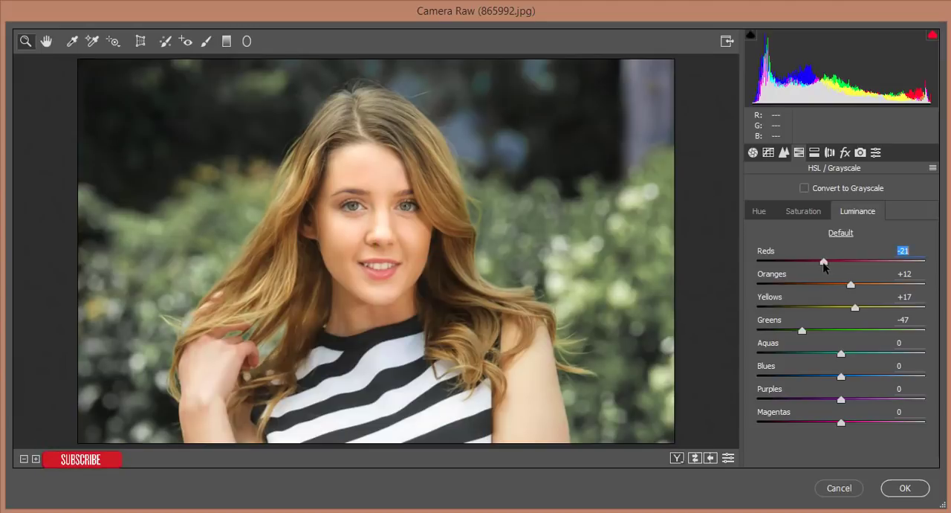
{"action": "left_click", "coordinate": [808, 215]}
{"action": "left_click_drag", "start_coordinate": [840, 262], "coordinate": [866, 264]}
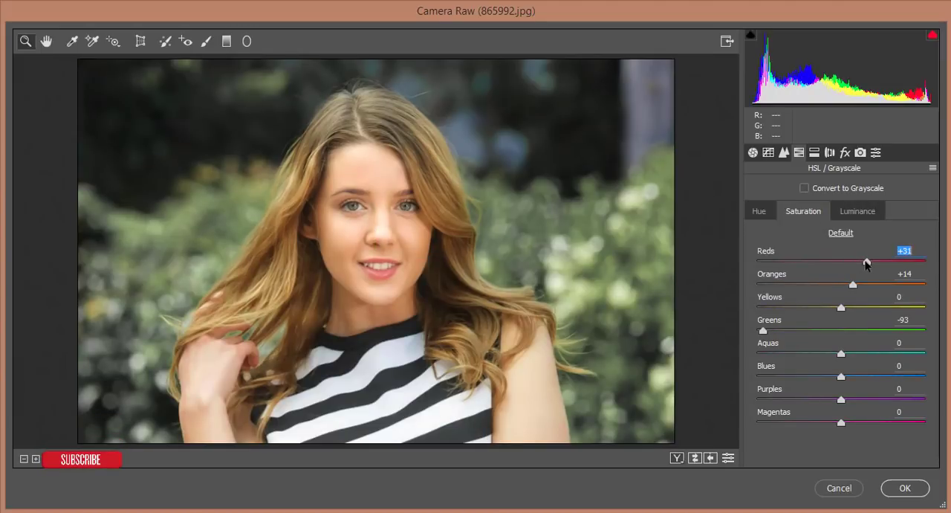
Set the Reds hue to -57 and the Reds luminance to -45 in the HSL adjustments
{"action": "left_click", "coordinate": [765, 217]}
{"action": "left_click_drag", "start_coordinate": [810, 262], "coordinate": [913, 264]}
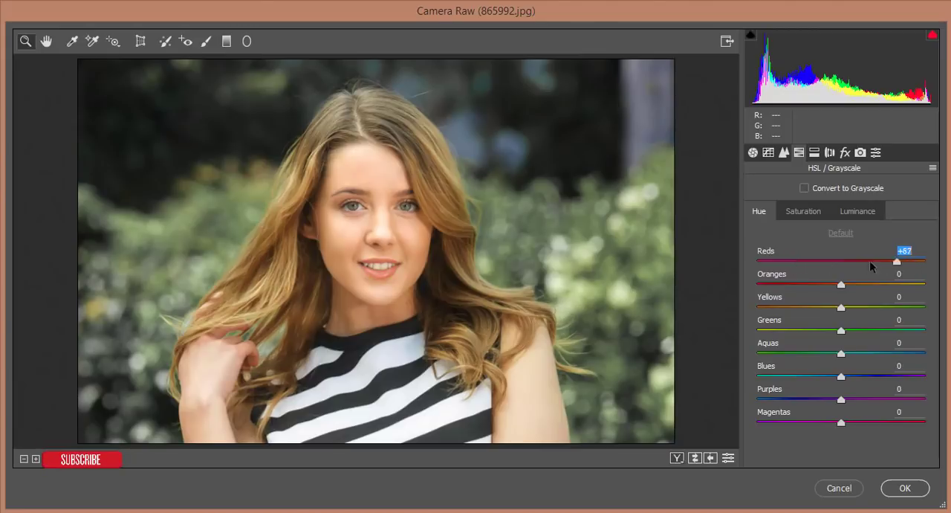
{"action": "left_click_drag", "start_coordinate": [802, 261], "coordinate": [791, 261]}
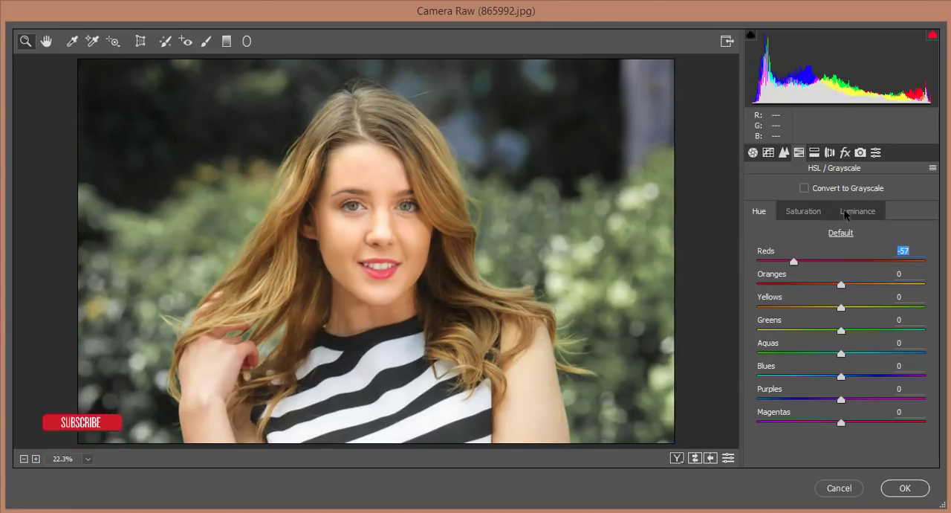
{"action": "left_click", "coordinate": [851, 211]}
{"action": "left_click_drag", "start_coordinate": [823, 261], "coordinate": [802, 261]}
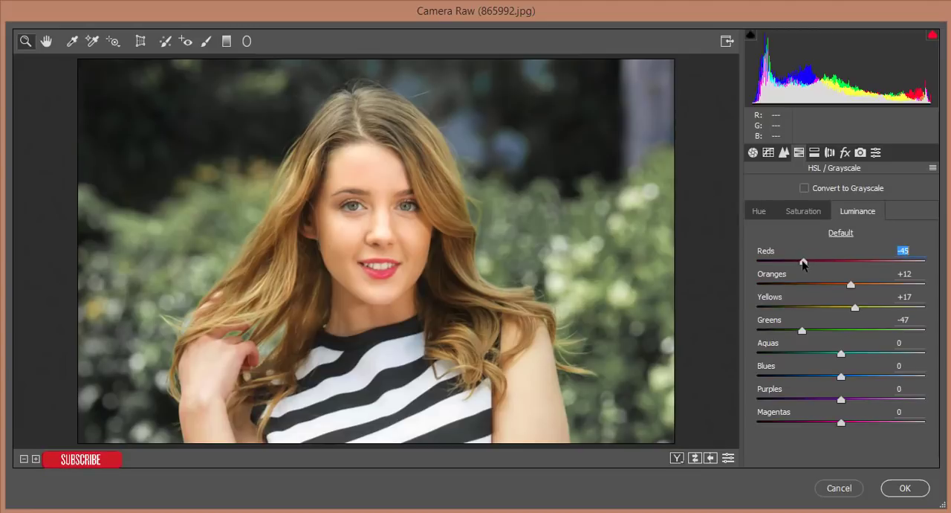
Set the HSL saturation of Reds to +63, Oranges to -7 and Yellows to +5
{"action": "left_click", "coordinate": [811, 214]}
{"action": "left_click", "coordinate": [890, 262]}
{"action": "left_click_drag", "start_coordinate": [892, 266], "coordinate": [895, 265]}
{"action": "left_click_drag", "start_coordinate": [852, 289], "coordinate": [840, 289]}
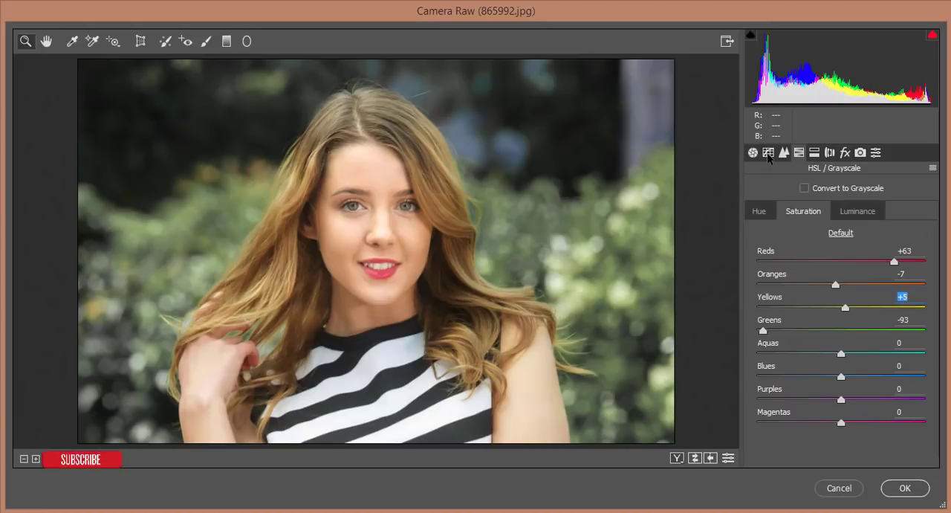
Shape the RGB point curve with a shadow anchor, a midtone point at input 145, output 128, and the black point raised to output 16
{"action": "left_click", "coordinate": [768, 153]}
{"action": "left_click", "coordinate": [802, 242]}
{"action": "left_click", "coordinate": [802, 242]}
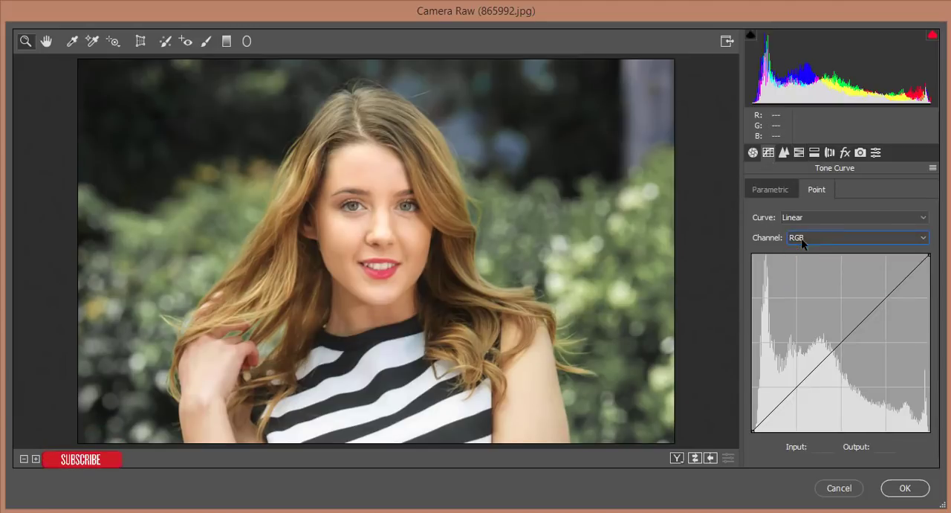
{"action": "left_click", "coordinate": [775, 411]}
{"action": "left_click_drag", "start_coordinate": [849, 337], "coordinate": [853, 343]}
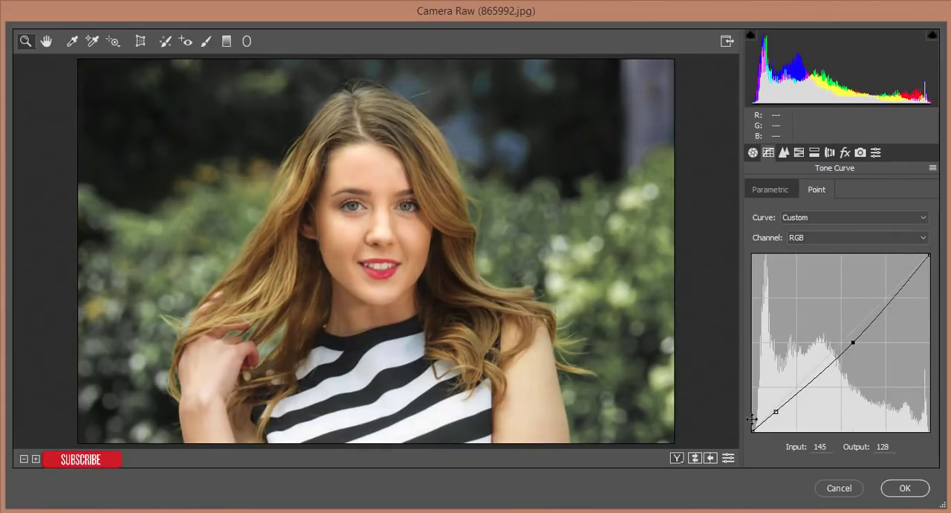
{"action": "left_click_drag", "start_coordinate": [754, 430], "coordinate": [750, 420]}
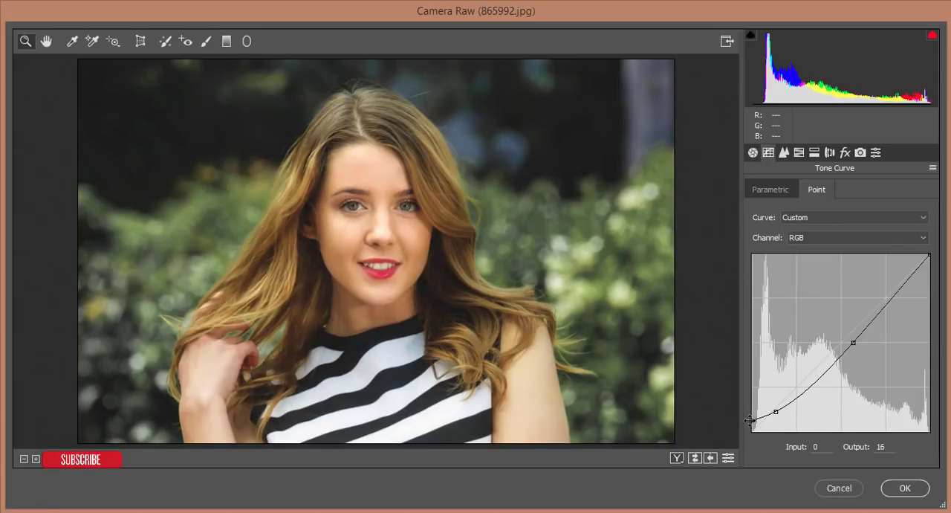
Add Blue channel curve points at input 107, output 116; input 47, output 48; and input 199, output 198
{"action": "left_click", "coordinate": [803, 237]}
{"action": "left_click", "coordinate": [810, 281]}
{"action": "left_click_drag", "start_coordinate": [827, 357], "coordinate": [827, 350]}
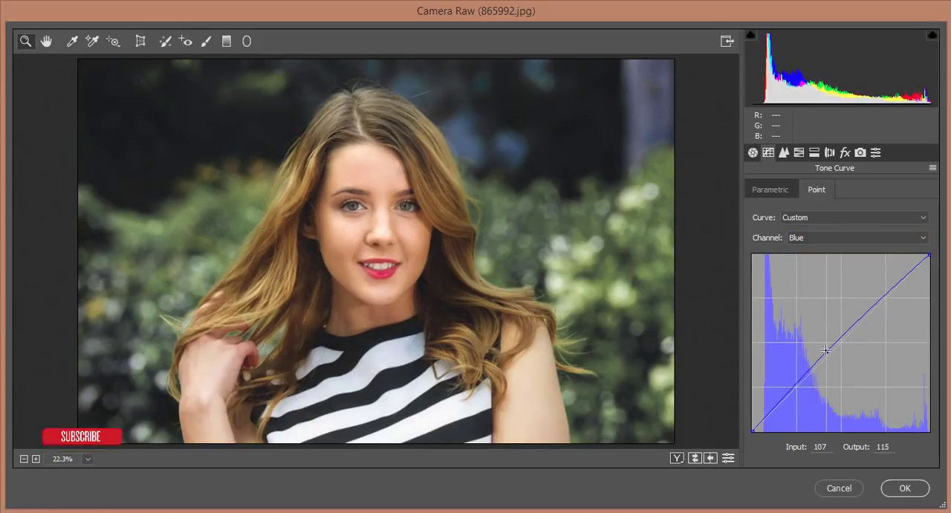
{"action": "left_click", "coordinate": [782, 401]}
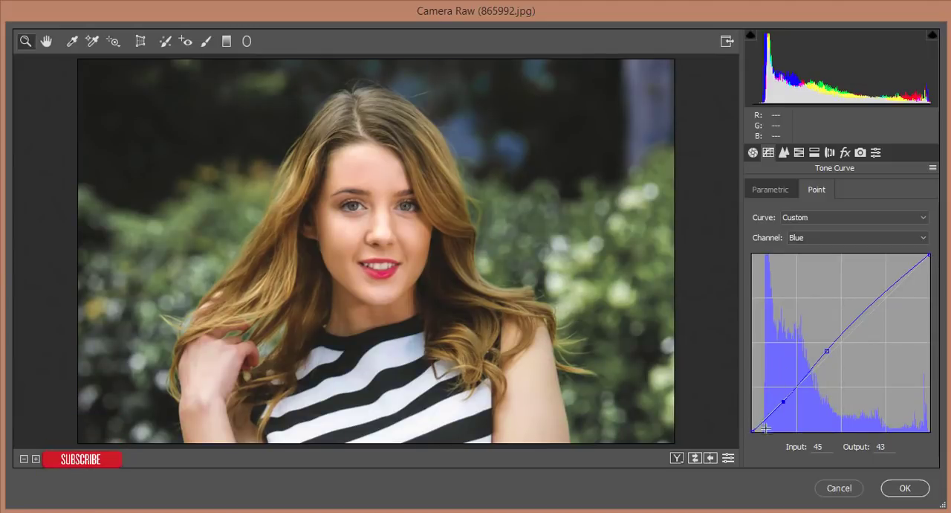
{"action": "mouse_move", "coordinate": [784, 401]}
{"action": "left_mouse_down"}
{"action": "mouse_move", "coordinate": [782, 392]}
{"action": "mouse_move", "coordinate": [785, 399]}
{"action": "left_mouse_up"}
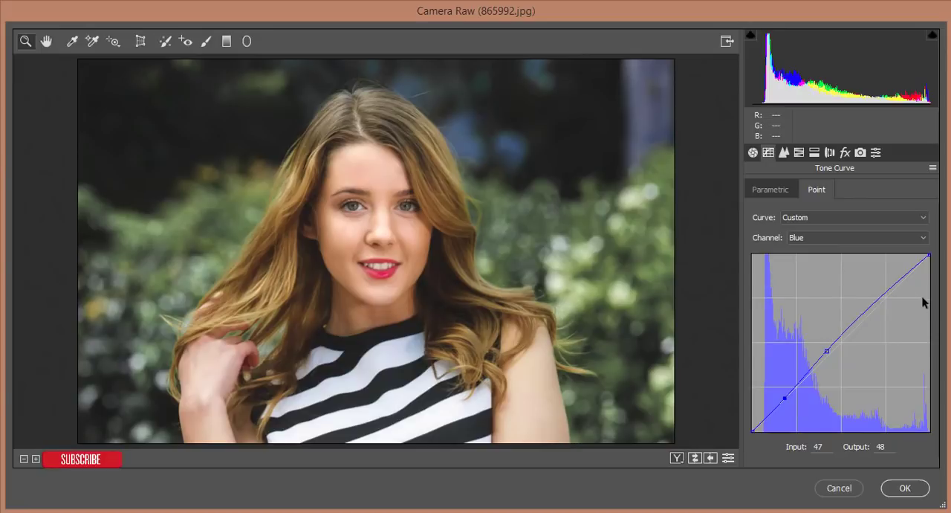
{"action": "left_click", "coordinate": [889, 294]}
{"action": "left_click_drag", "start_coordinate": [888, 294], "coordinate": [889, 296]}
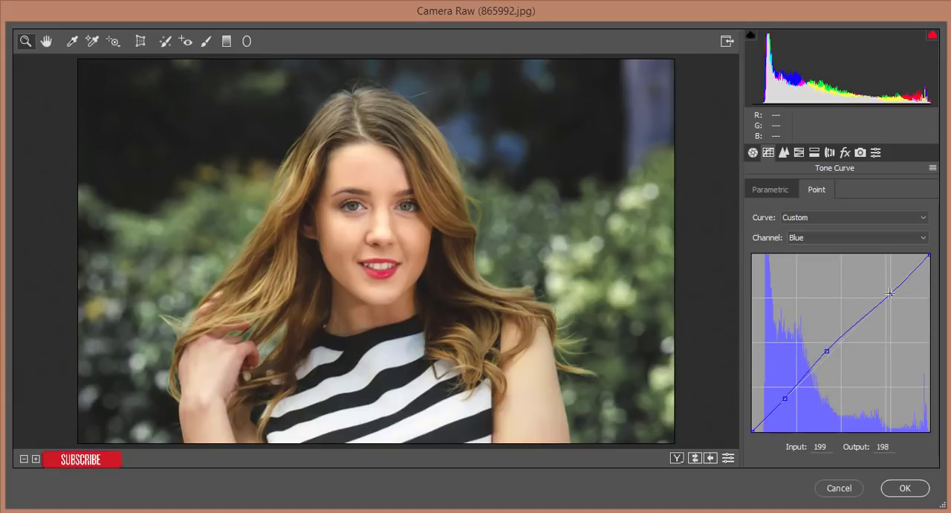
Set Dehaze to +13 and add a point to the RGB tone curve at input 95, output 78
{"action": "left_click", "coordinate": [845, 152]}
{"action": "left_click_drag", "start_coordinate": [840, 216], "coordinate": [848, 216]}
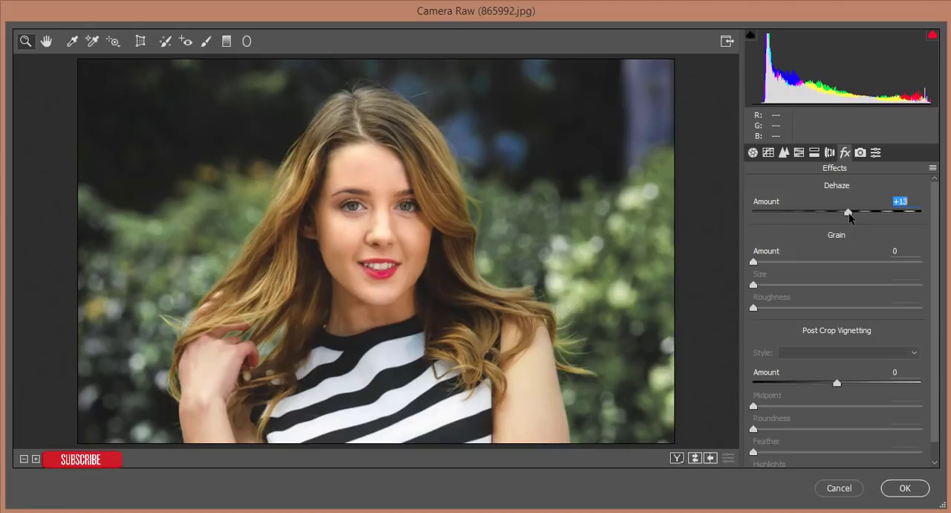
{"action": "left_click", "coordinate": [769, 153]}
{"action": "left_click", "coordinate": [807, 238]}
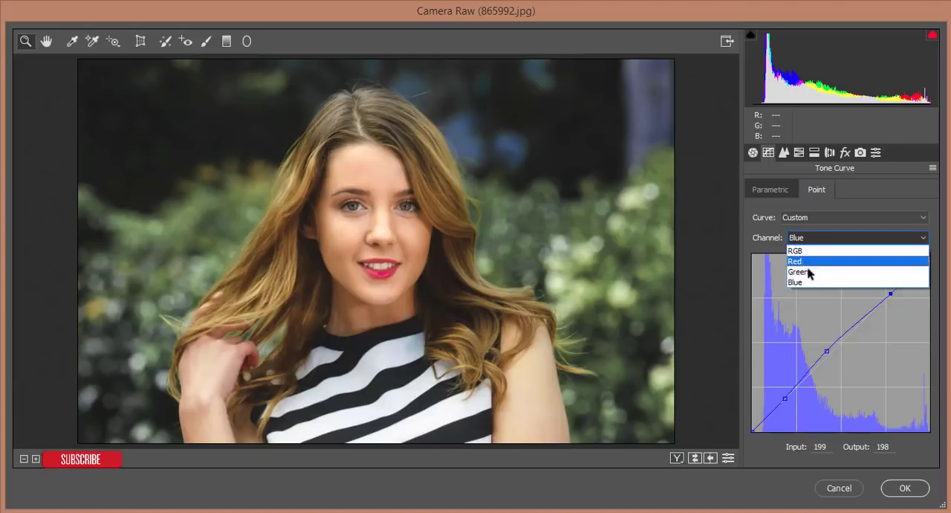
{"action": "left_click", "coordinate": [813, 250]}
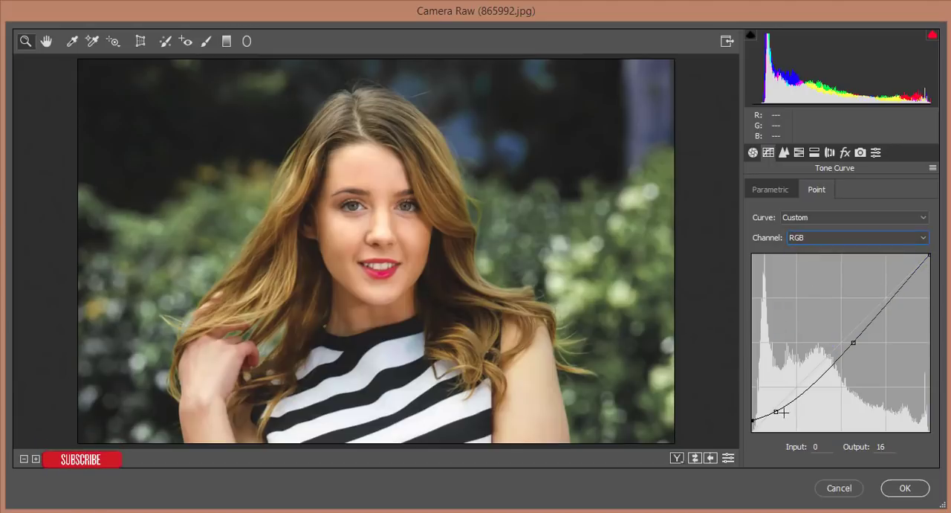
{"action": "left_click", "coordinate": [817, 378]}
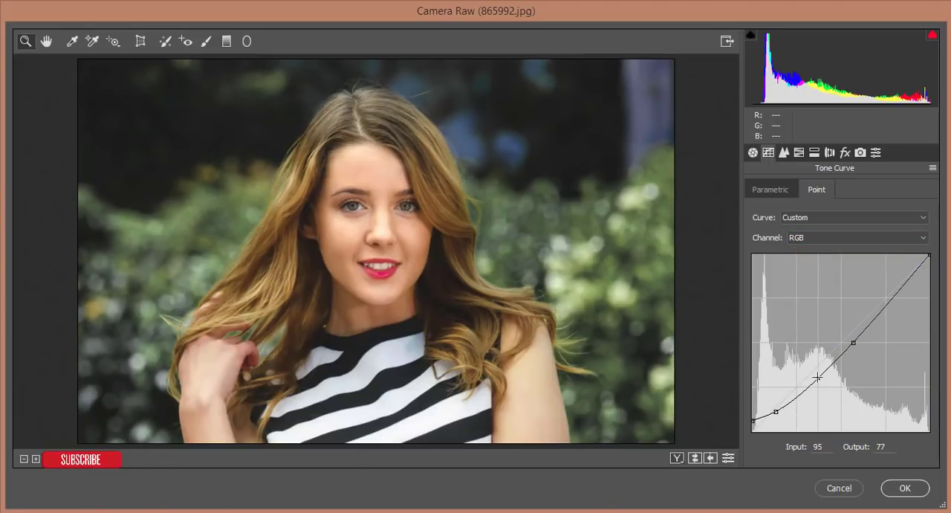
Compare the graded portrait with the original in the before/after views, including a close-up of the face, and return to the single view
{"action": "left_click", "coordinate": [676, 458]}
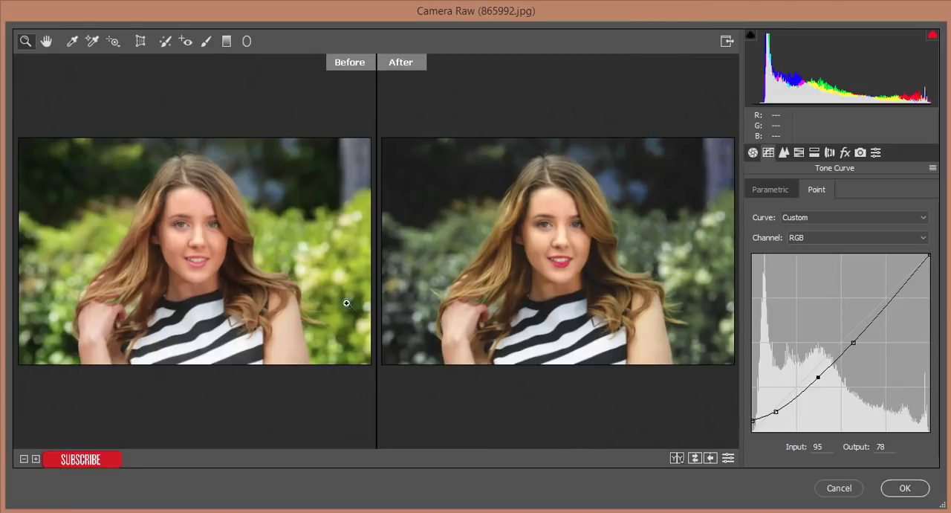
{"action": "left_click", "coordinate": [203, 243]}
{"action": "left_click", "coordinate": [206, 240]}
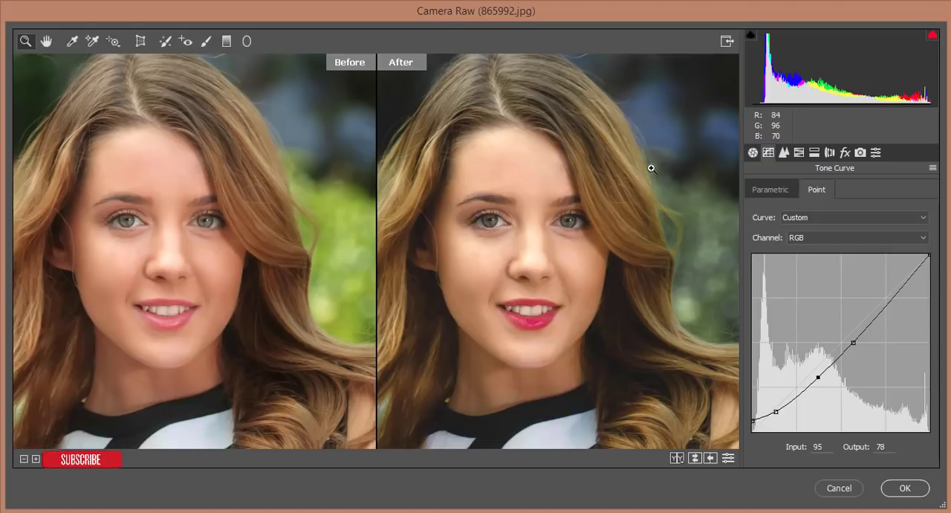
{"action": "key", "text": "ctrl+0"}
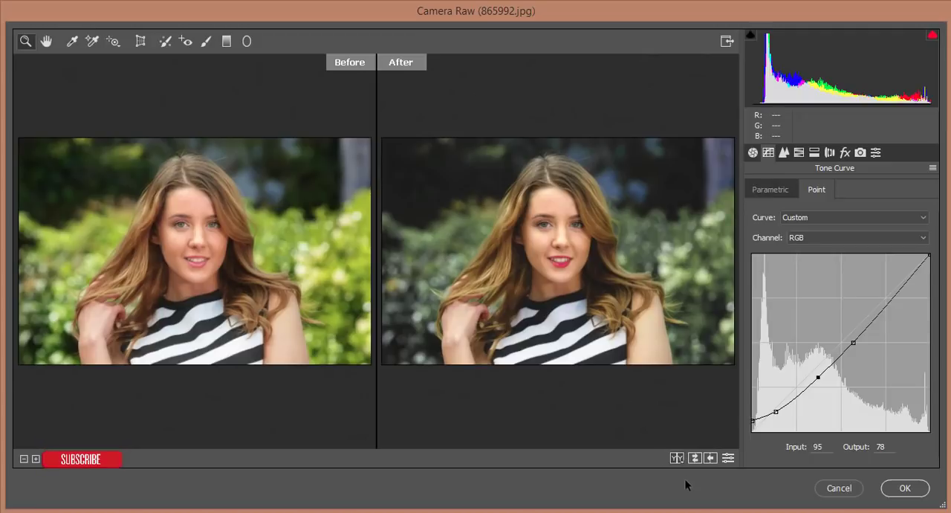
{"action": "left_click", "coordinate": [677, 458]}
{"action": "left_click", "coordinate": [677, 459]}
{"action": "left_click", "coordinate": [677, 458]}
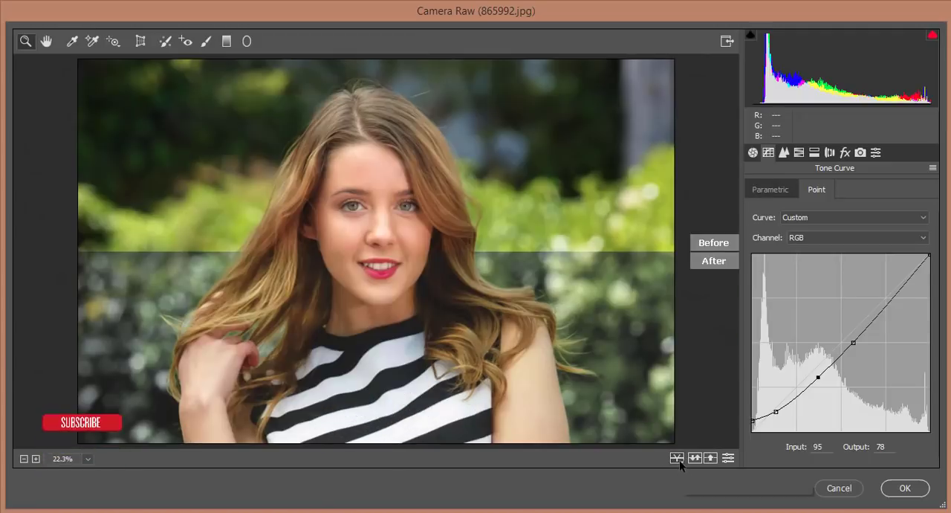
{"action": "left_click", "coordinate": [678, 458]}
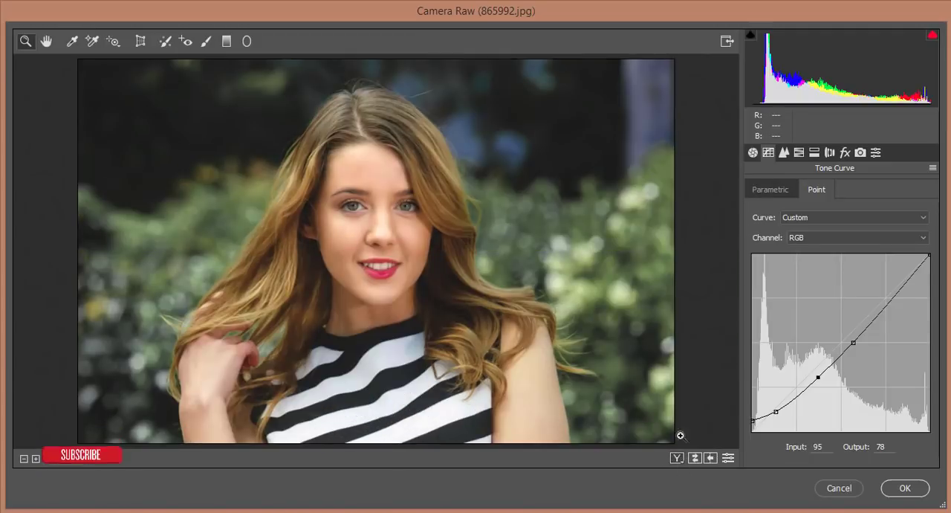
In the Basic adjustments, set Highlights to -55, Whites to +20 and Shadows to +14
{"action": "left_click", "coordinate": [752, 152]}
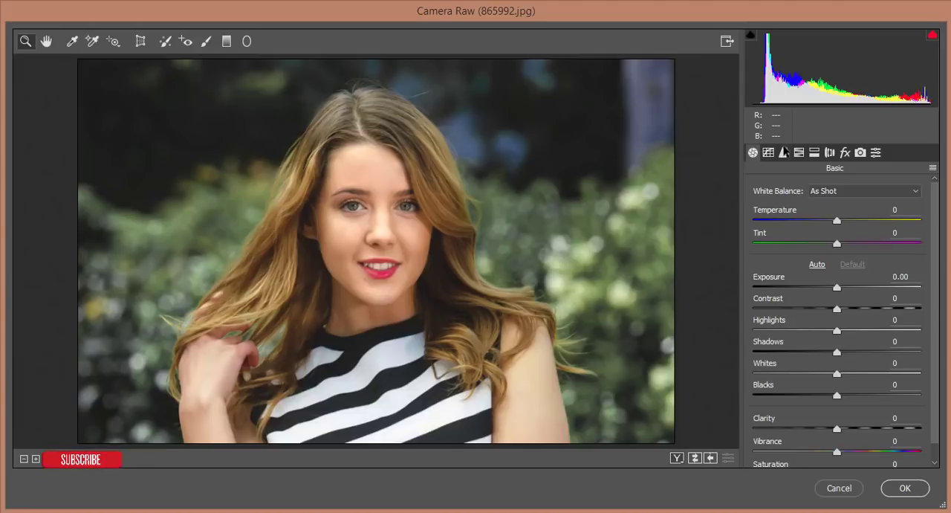
{"action": "left_click_drag", "start_coordinate": [836, 330], "coordinate": [789, 332]}
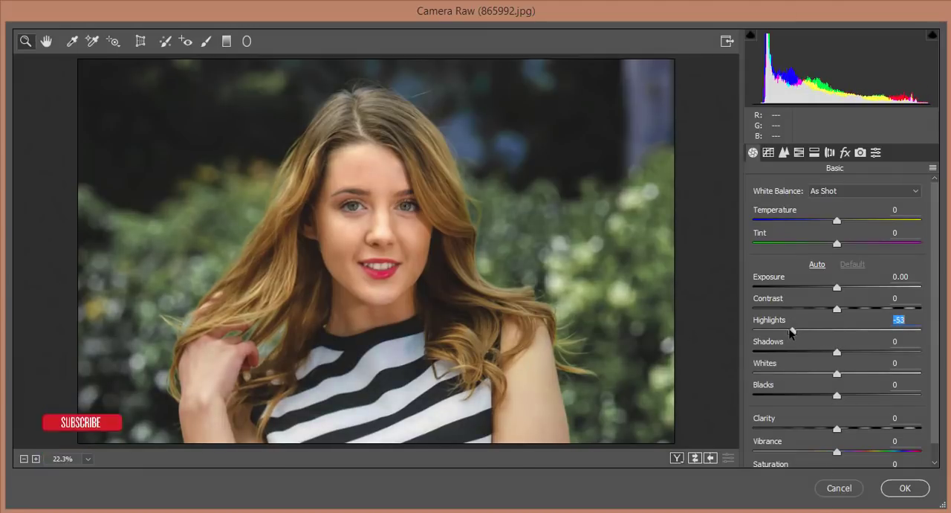
{"action": "left_click_drag", "start_coordinate": [838, 374], "coordinate": [848, 354]}
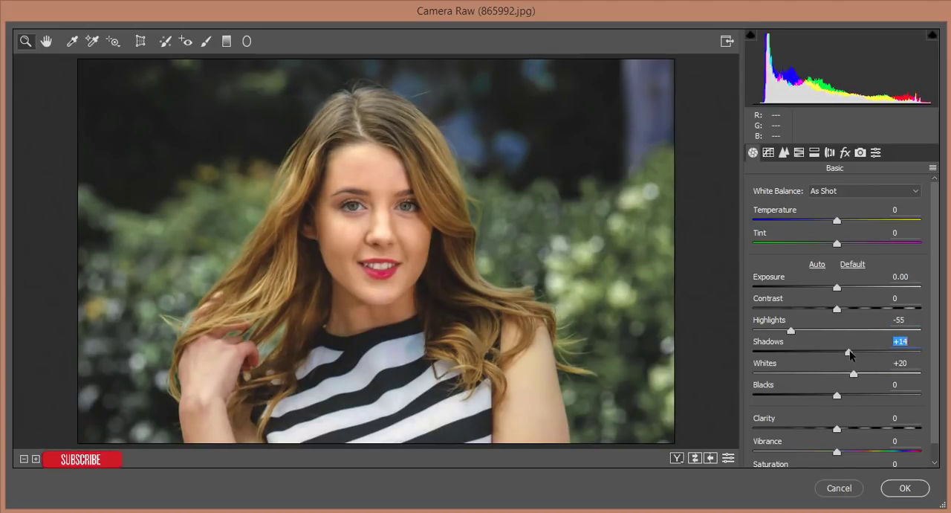
Set Clarity to +3, Vibrance to -22, Saturation to +7, Exposure to +0.10, Contrast to +15, Temperature to -3 and Tint to +1
{"action": "left_click_drag", "start_coordinate": [835, 429], "coordinate": [842, 456]}
{"action": "scroll", "coordinate": [877, 424], "scroll_direction": "down", "scroll_amount": 1}
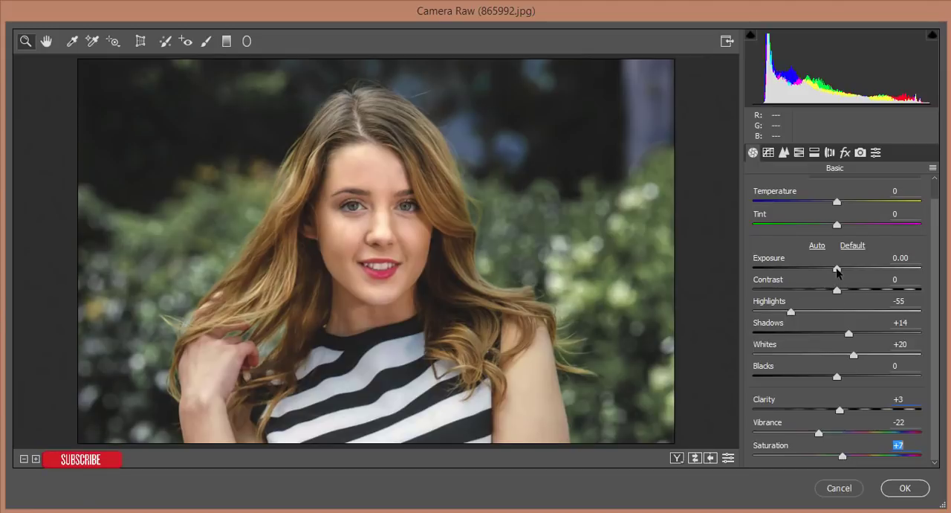
{"action": "left_click_drag", "start_coordinate": [836, 289], "coordinate": [838, 269]}
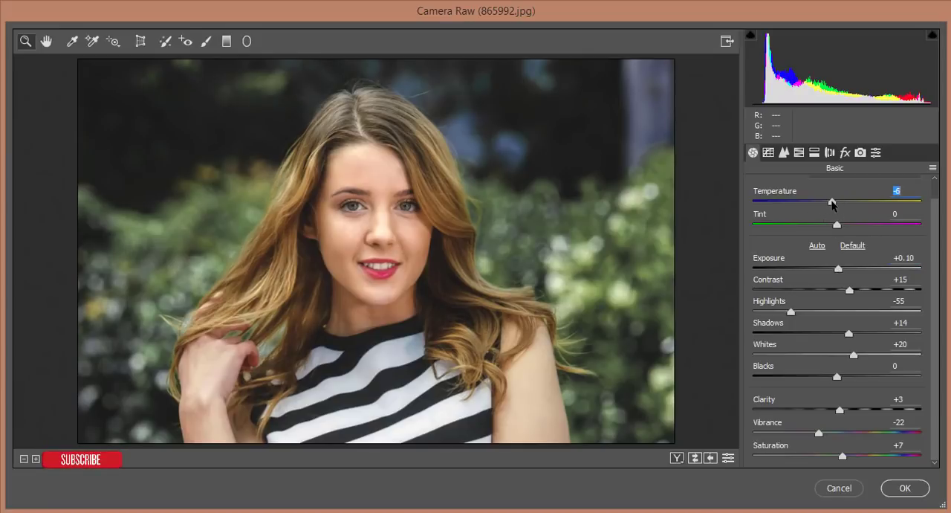
{"action": "left_click_drag", "start_coordinate": [832, 205], "coordinate": [838, 225]}
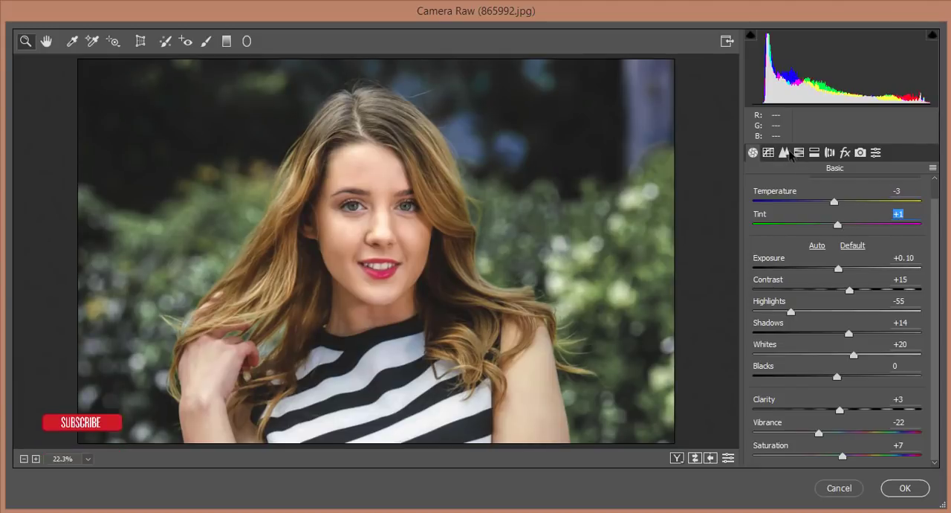
Set the Reds hue to -46 in the HSL adjustments
{"action": "left_click", "coordinate": [799, 152]}
{"action": "left_click", "coordinate": [762, 212]}
{"action": "left_click_drag", "start_coordinate": [792, 261], "coordinate": [801, 264]}
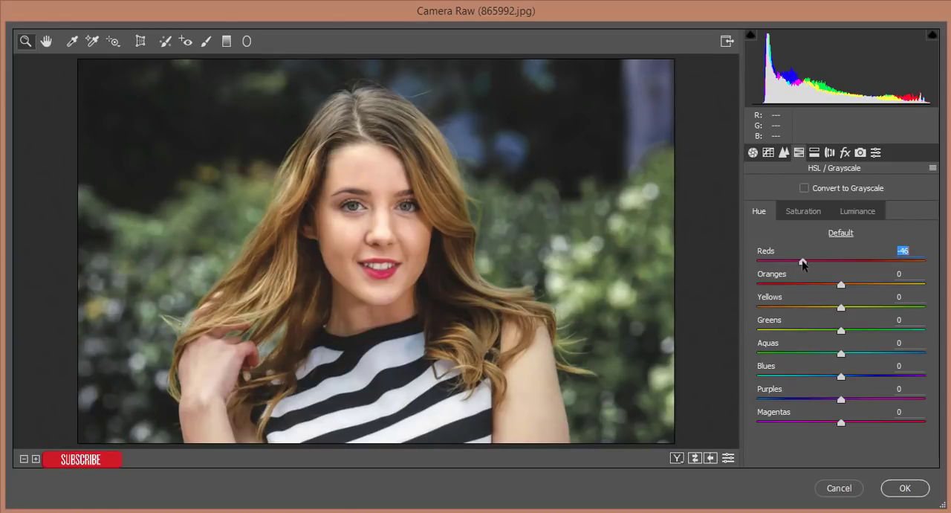
Set the sharpening amount to 24, and the noise reduction to Luminance 10 and Color 8
{"action": "left_click", "coordinate": [752, 152]}
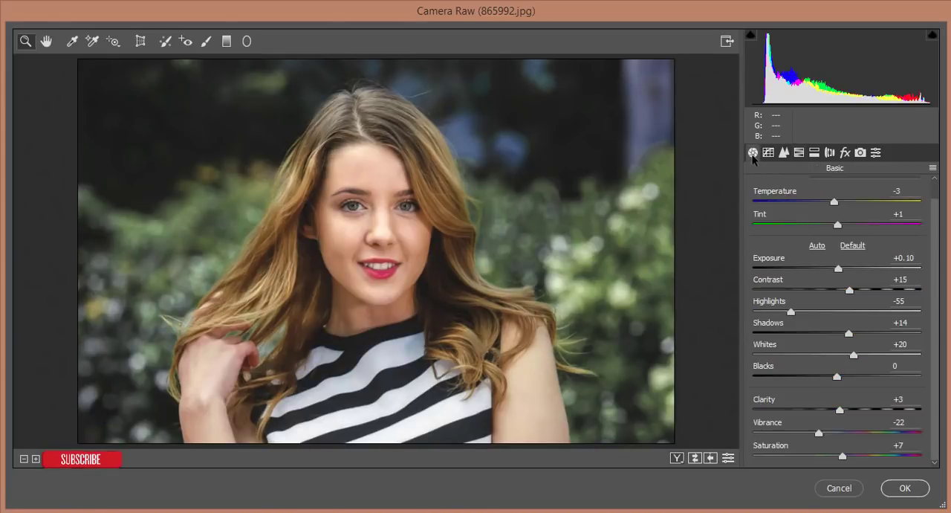
{"action": "left_click", "coordinate": [783, 152]}
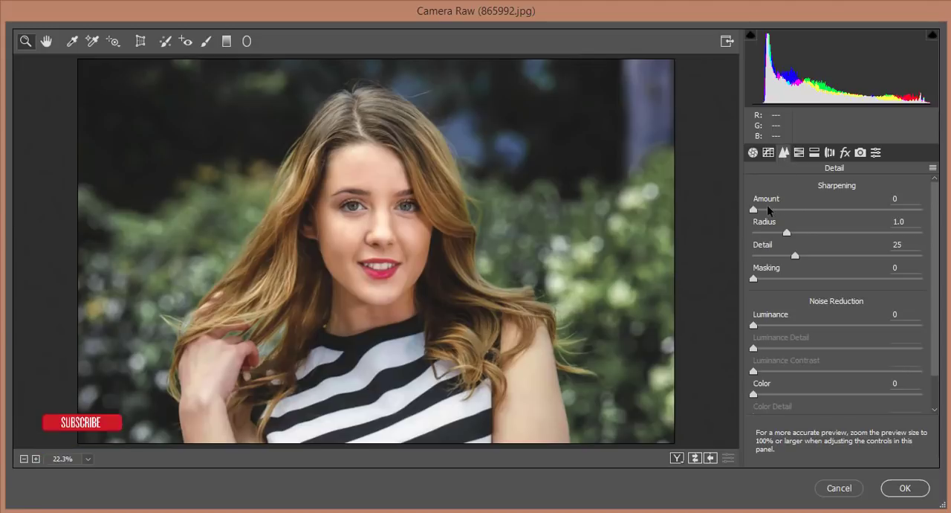
{"action": "left_click_drag", "start_coordinate": [752, 209], "coordinate": [780, 211]}
{"action": "left_click_drag", "start_coordinate": [757, 327], "coordinate": [765, 327]}
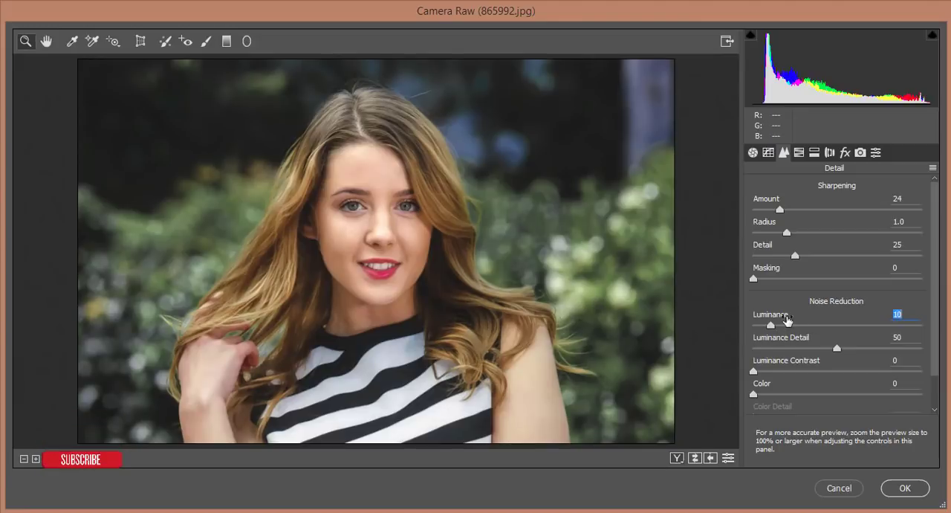
{"action": "left_click", "coordinate": [767, 393]}
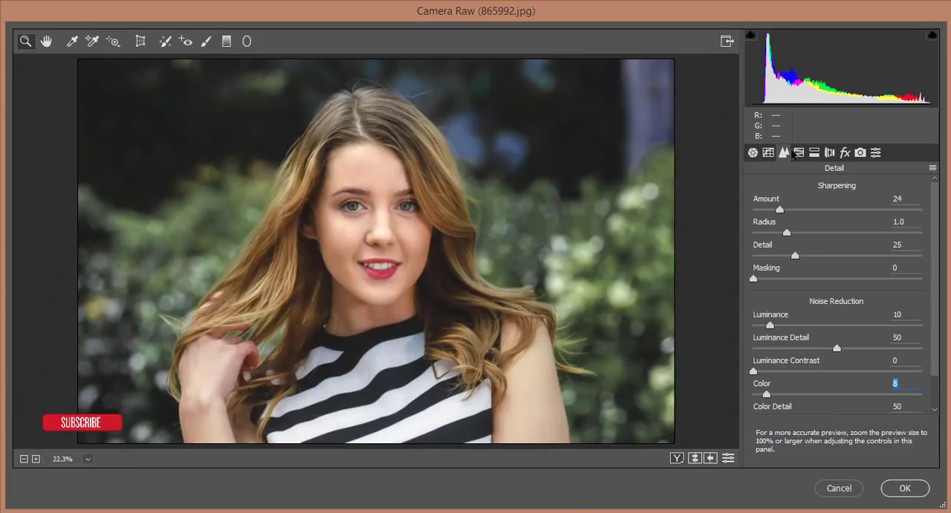
Apply split toning with highlights at hue 72, saturation 8, and shadows at hue 210, saturation 11
{"action": "left_click", "coordinate": [814, 152]}
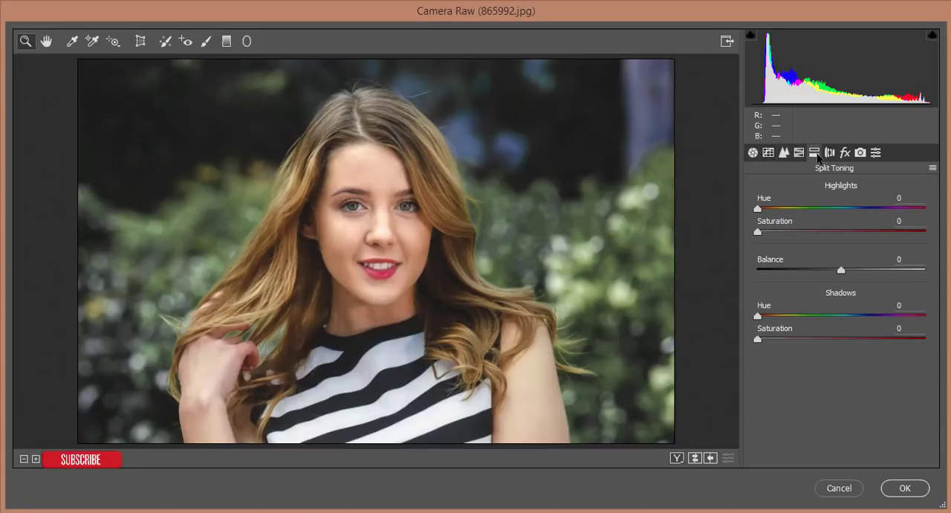
{"action": "left_click", "coordinate": [768, 231]}
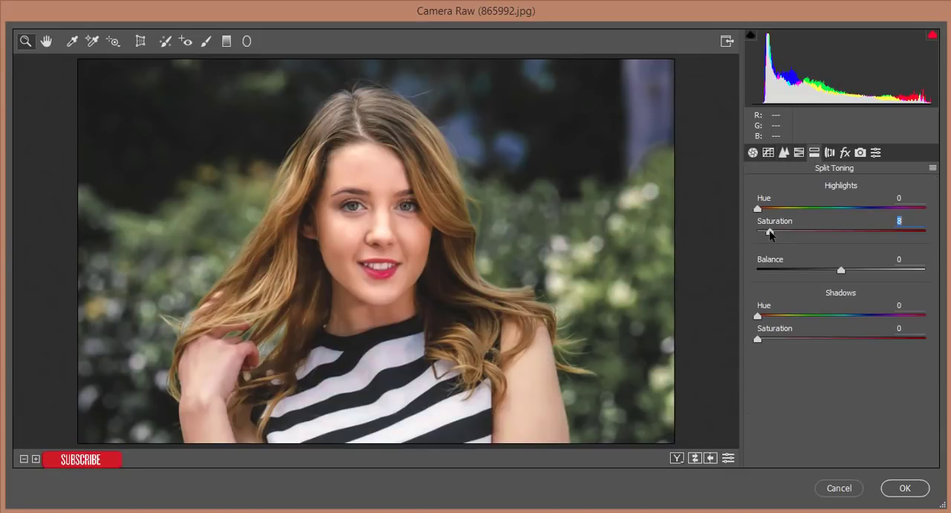
{"action": "left_click_drag", "start_coordinate": [759, 210], "coordinate": [792, 211]}
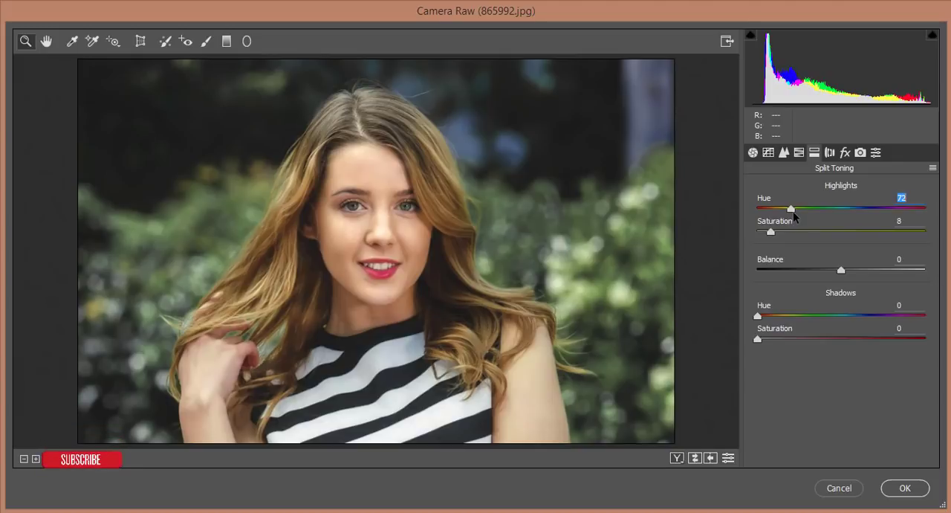
{"action": "left_click", "coordinate": [775, 338]}
{"action": "left_click_drag", "start_coordinate": [758, 318], "coordinate": [855, 325]}
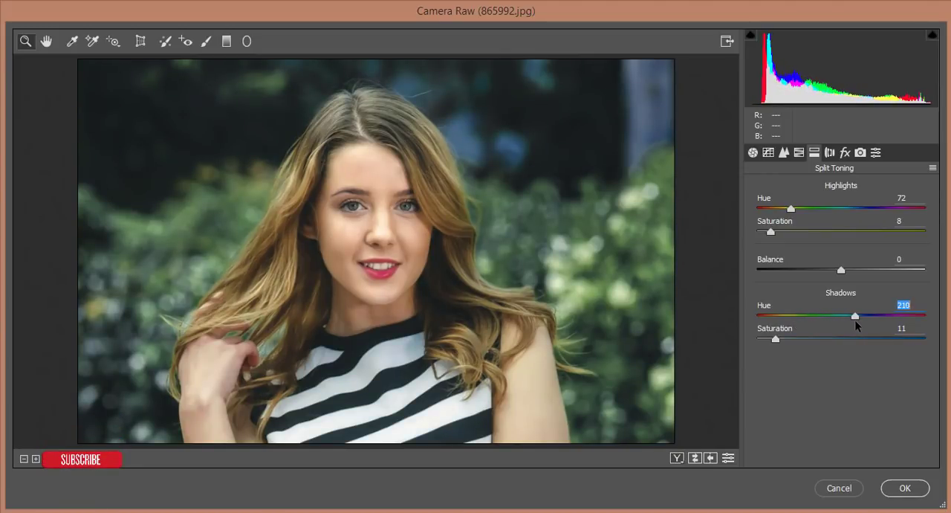
Add a slight post-crop vignette with the amount set to -5
{"action": "left_click", "coordinate": [752, 152]}
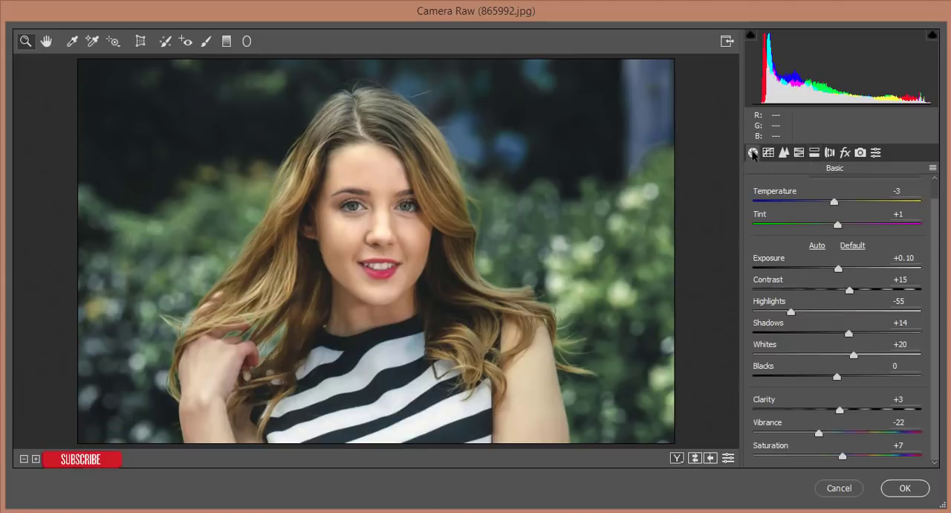
{"action": "left_click", "coordinate": [844, 152]}
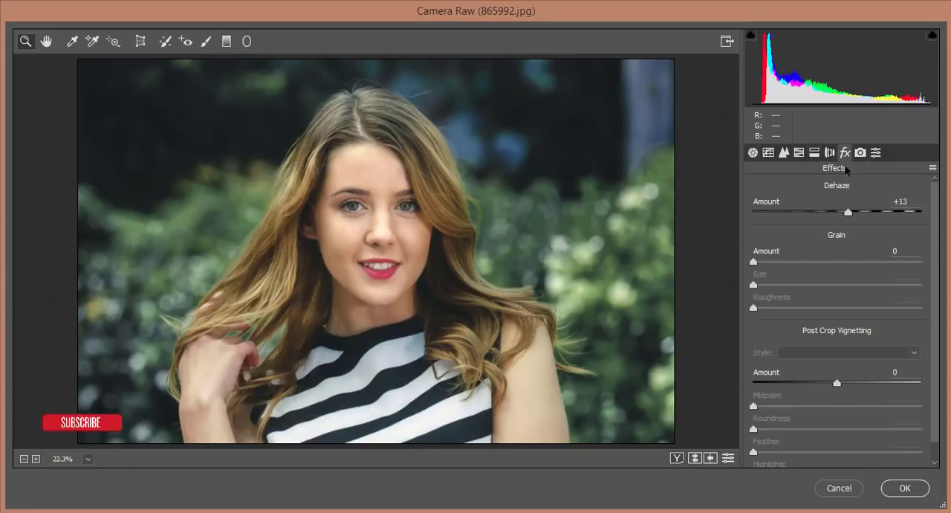
{"action": "left_click_drag", "start_coordinate": [838, 384], "coordinate": [833, 386]}
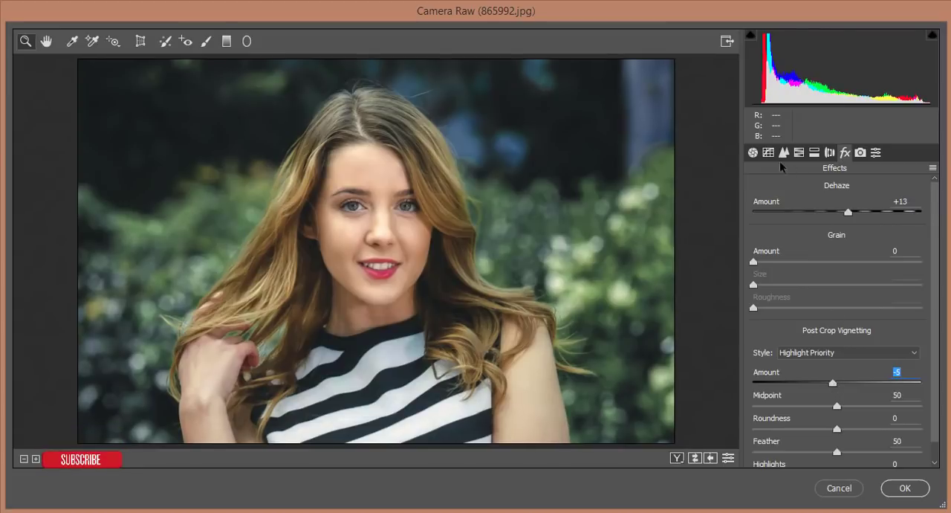
Show the before and after views, and save the Camera Raw settings as "green" in the 21-11-18 folder under Documents
{"action": "left_click", "coordinate": [676, 458]}
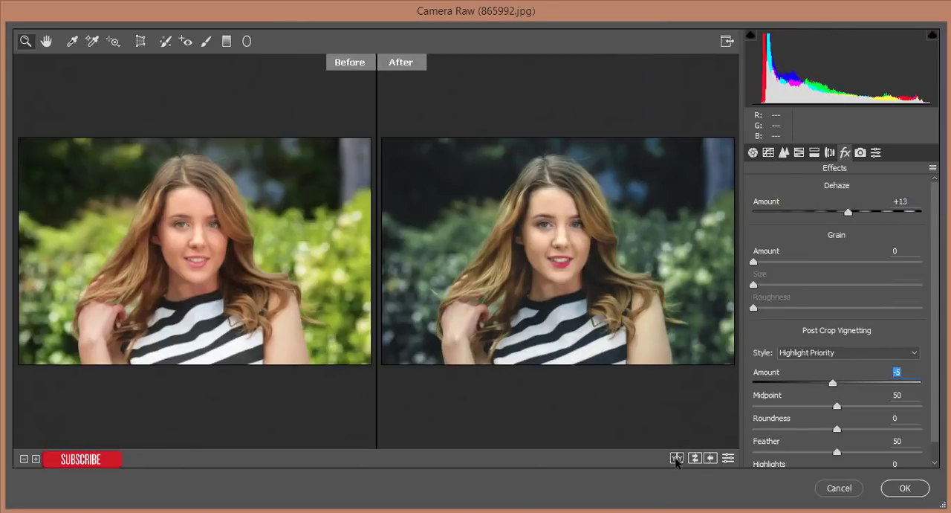
{"action": "left_click", "coordinate": [933, 168]}
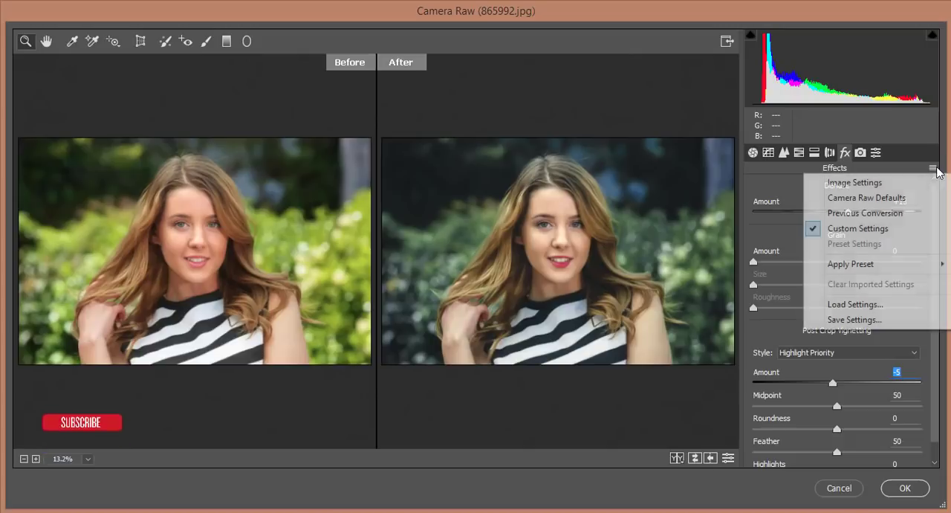
{"action": "left_click", "coordinate": [877, 152]}
{"action": "left_click", "coordinate": [933, 169]}
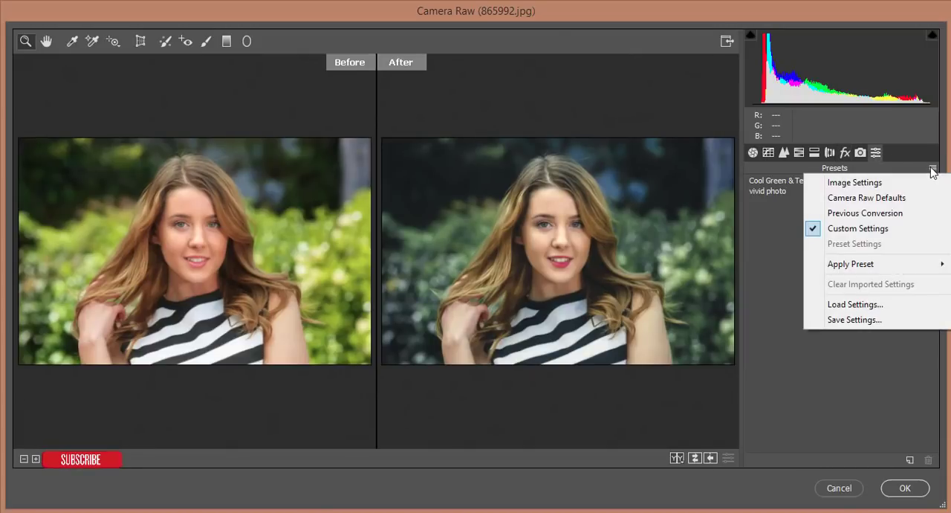
{"action": "left_click", "coordinate": [855, 320]}
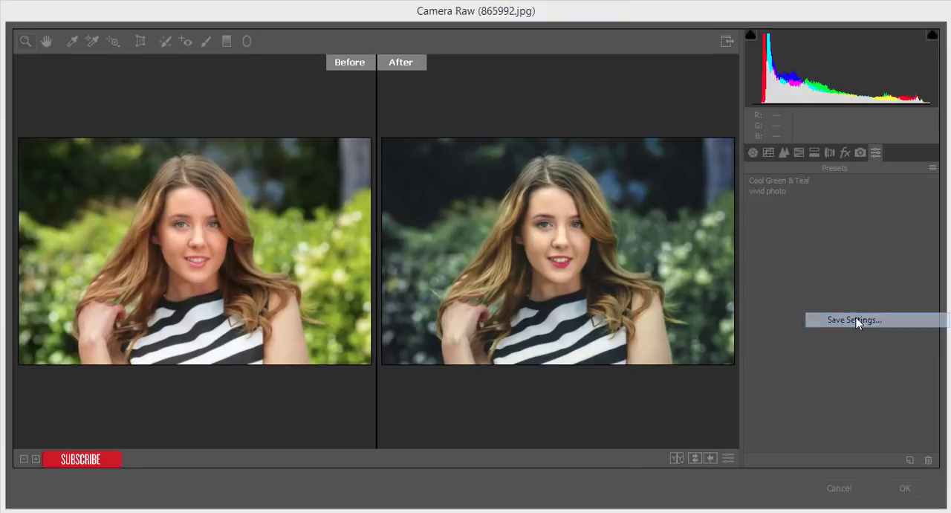
{"action": "left_click", "coordinate": [577, 42]}
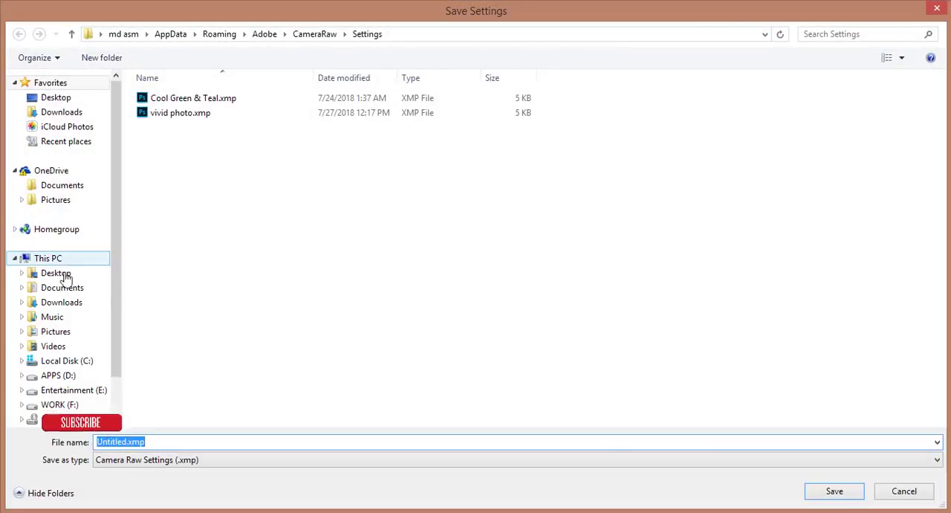
{"action": "left_click", "coordinate": [59, 289]}
{"action": "double_click", "coordinate": [173, 152]}
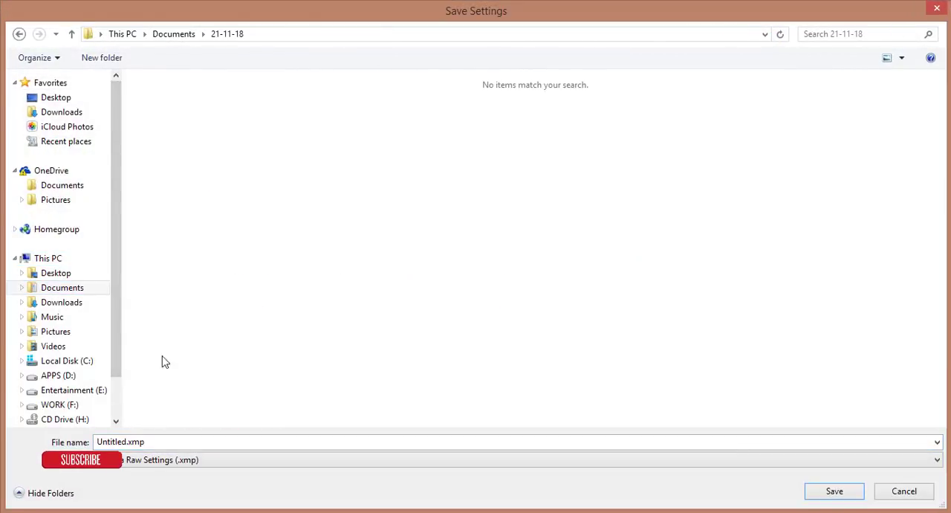
{"action": "double_click", "coordinate": [165, 442]}
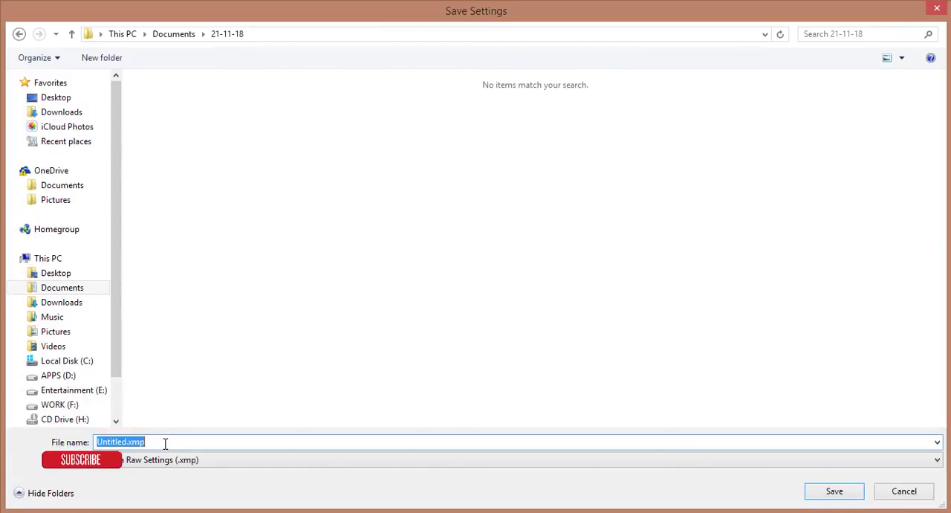
{"action": "type", "text": "green"}
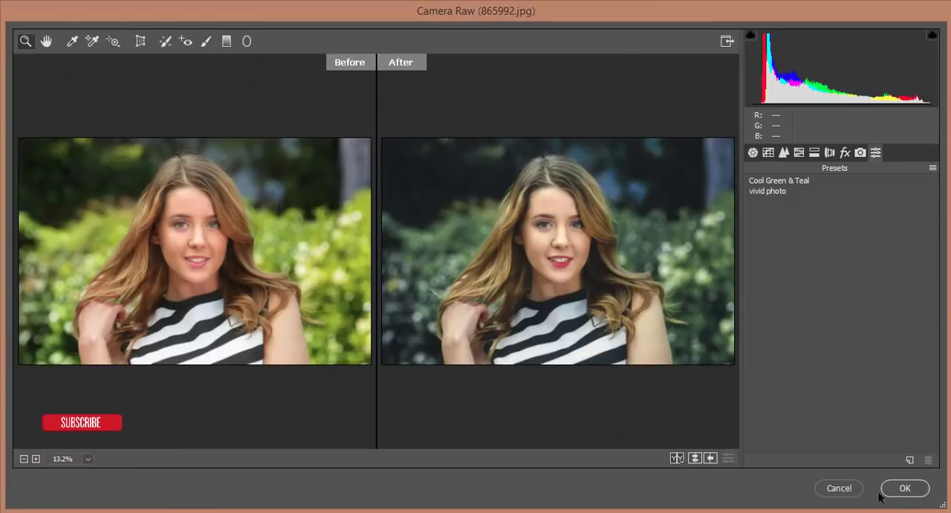
Apply the Camera Raw adjustments to Layer 1 and compare the graded photo with the original
{"action": "left_click", "coordinate": [902, 487]}
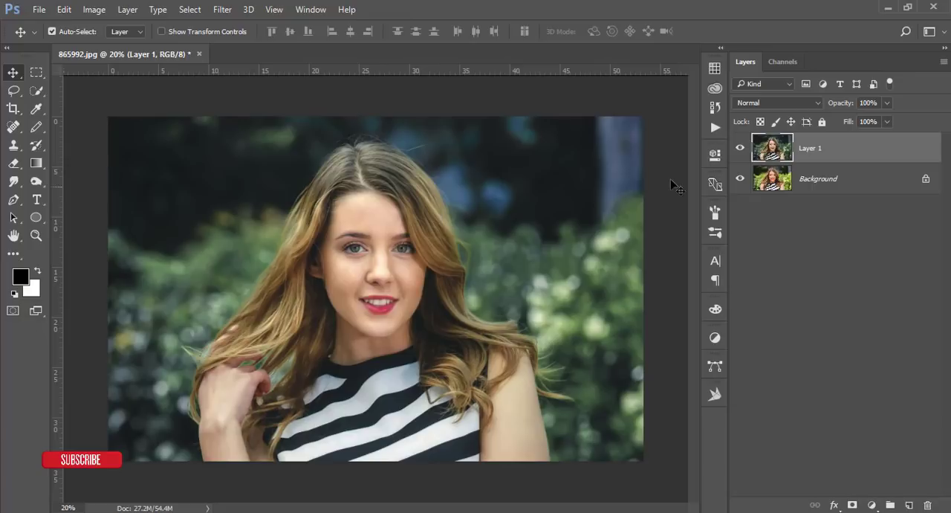
{"action": "left_click", "coordinate": [739, 179], "text": "alt"}
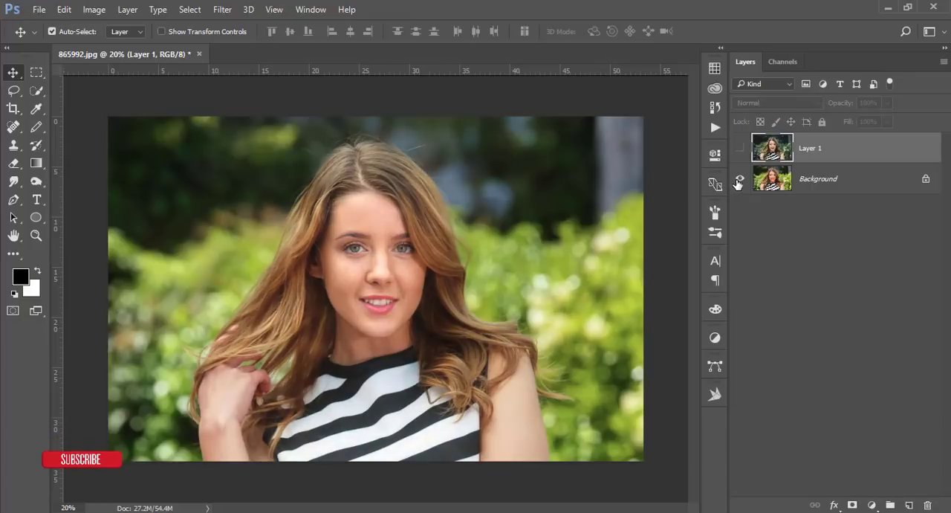
{"action": "left_click", "coordinate": [739, 179], "text": "alt"}
Add a new empty layer above Layer 1 and ready the Brush tool with white as the foreground color
{"action": "scroll", "coordinate": [429, 241], "scroll_direction": "up", "scroll_amount": 5}
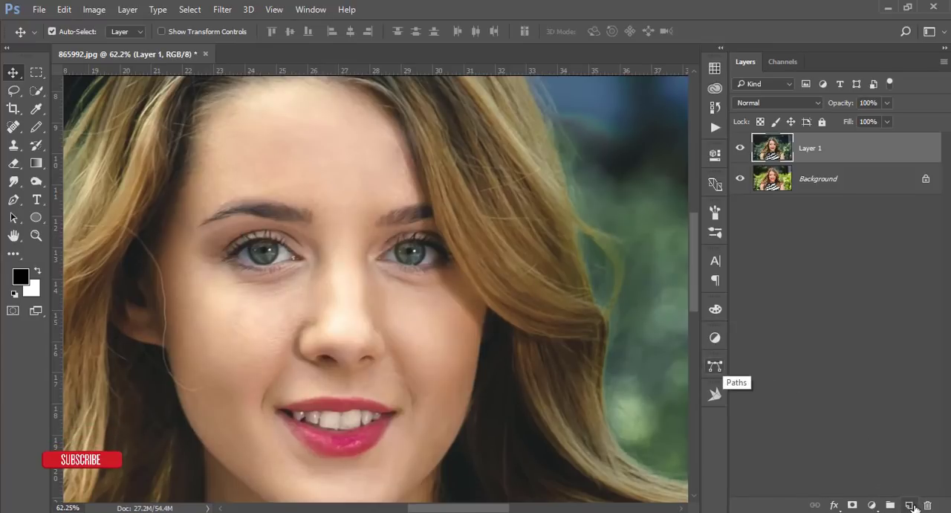
{"action": "left_click", "coordinate": [911, 505]}
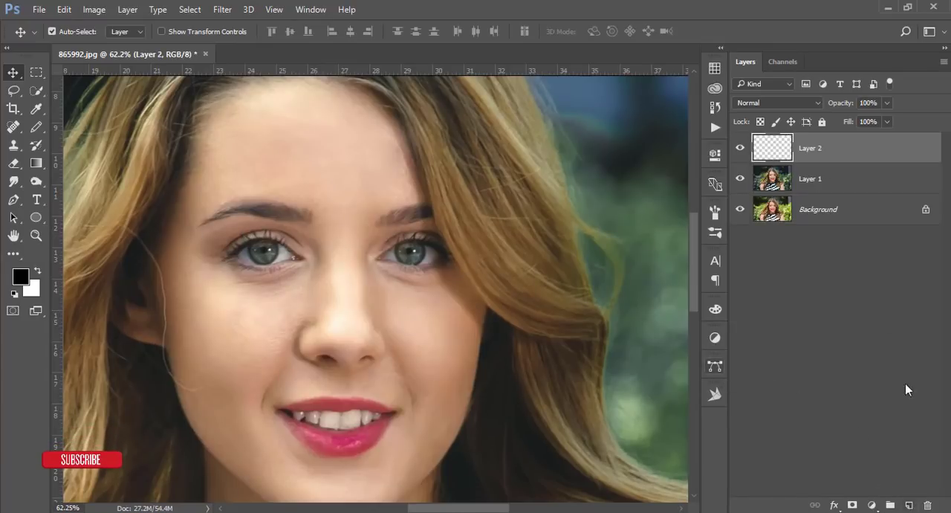
{"action": "left_click", "coordinate": [36, 271]}
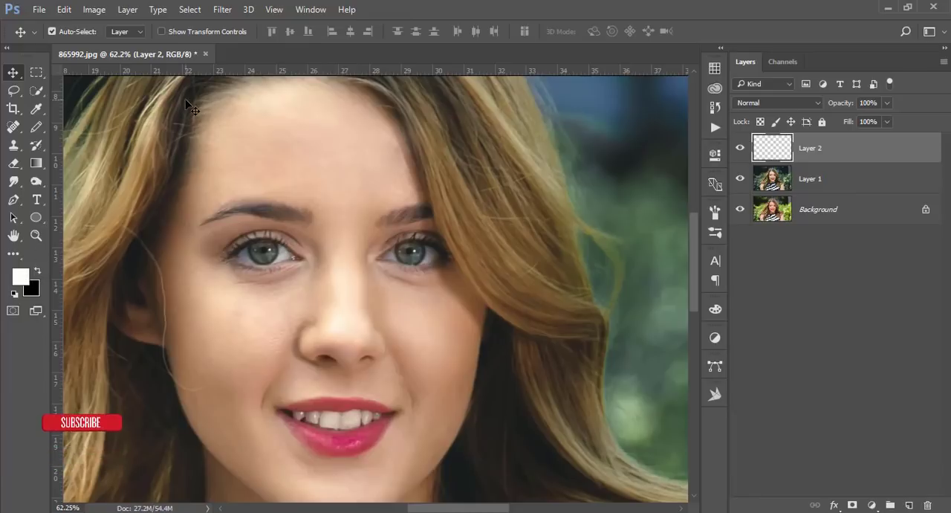
{"action": "left_click", "coordinate": [35, 145]}
{"action": "left_click", "coordinate": [36, 128]}
{"action": "left_click", "coordinate": [84, 128]}
Paint a white dab over each iris with a soft 70 px brush at 0% hardness and 100% opacity
{"action": "scroll", "coordinate": [267, 252], "scroll_direction": "up", "scroll_amount": 3}
{"action": "right_click", "coordinate": [320, 170]}
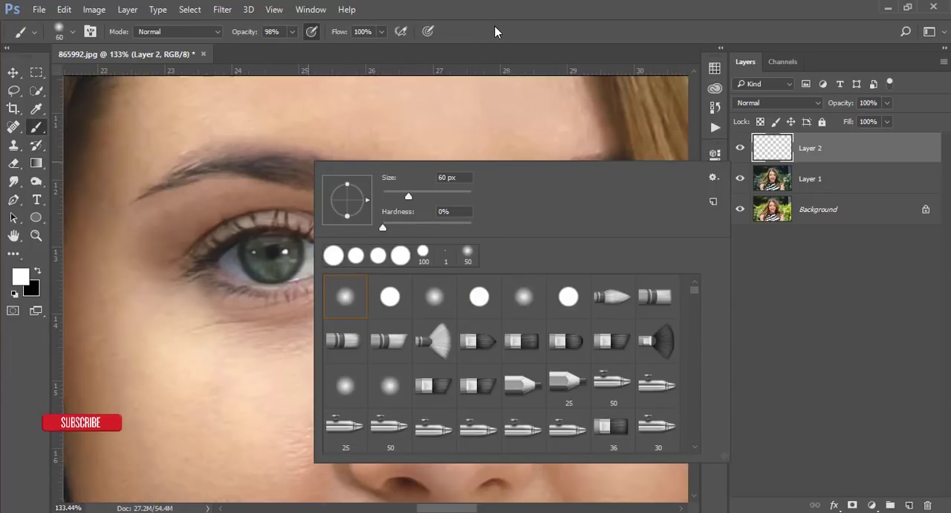
{"action": "left_click", "coordinate": [294, 32]}
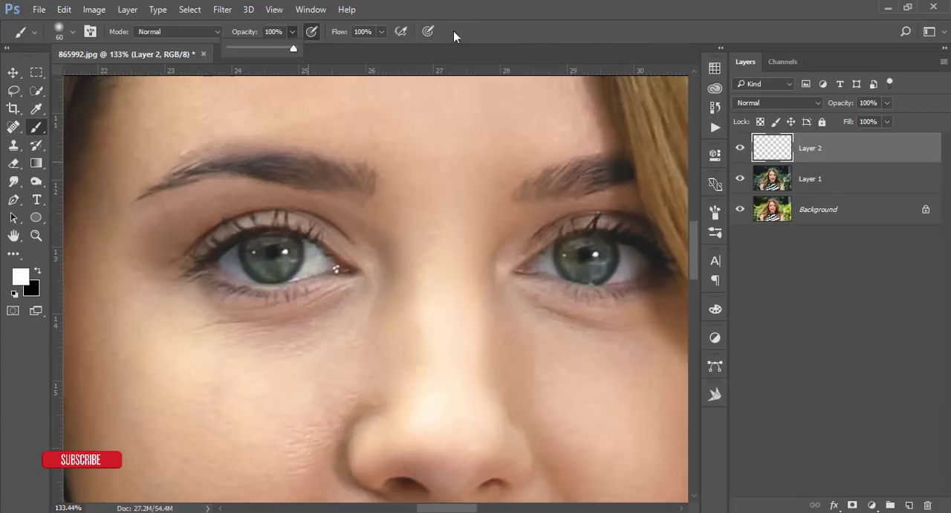
{"action": "left_click", "coordinate": [454, 57]}
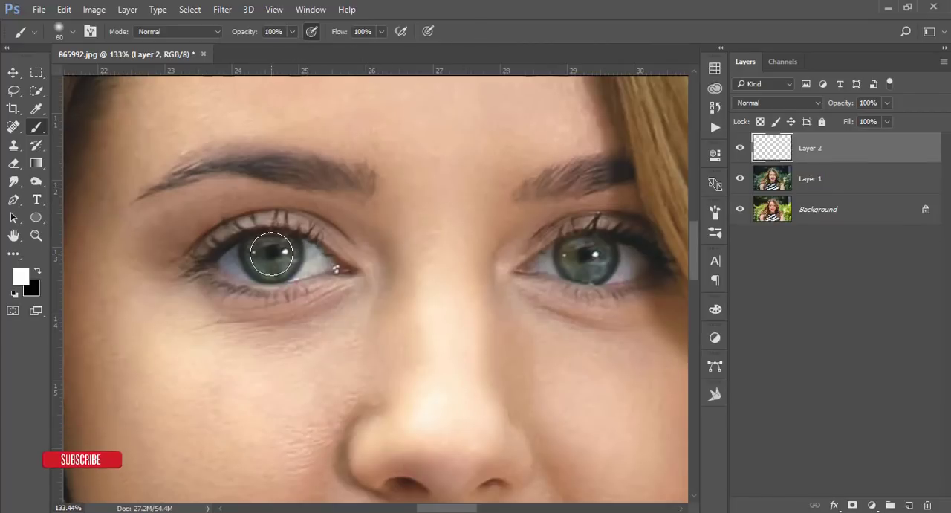
{"action": "key", "text": "bracketright"}
{"action": "key", "text": "bracketright"}
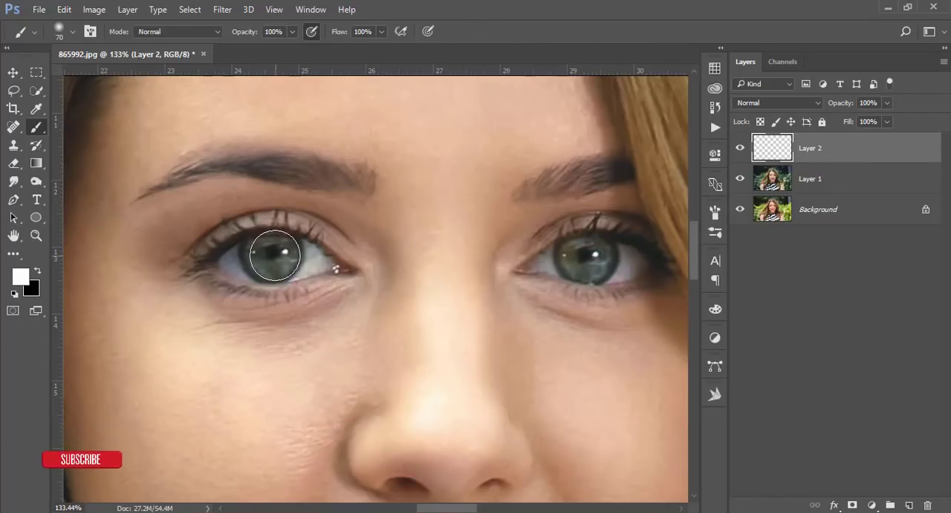
{"action": "key", "text": "bracketleft"}
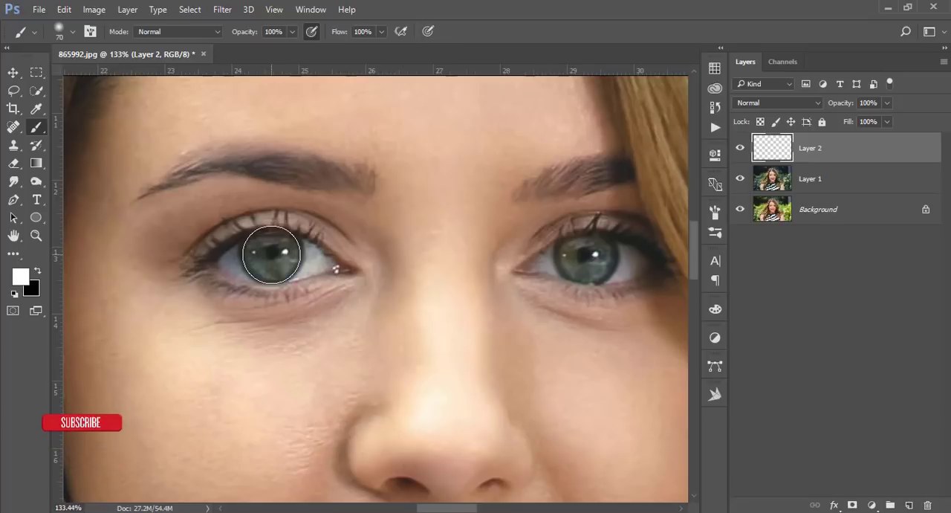
{"action": "left_click", "coordinate": [271, 254]}
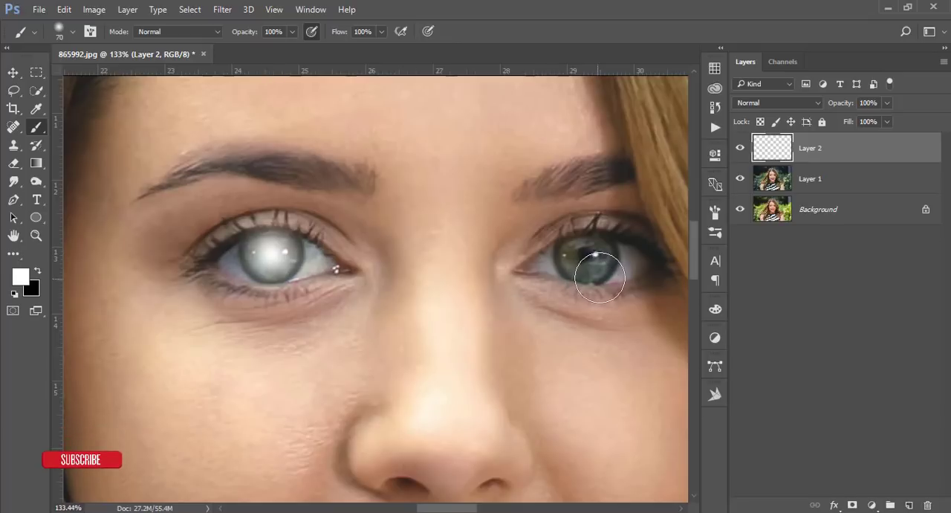
{"action": "left_click", "coordinate": [586, 258]}
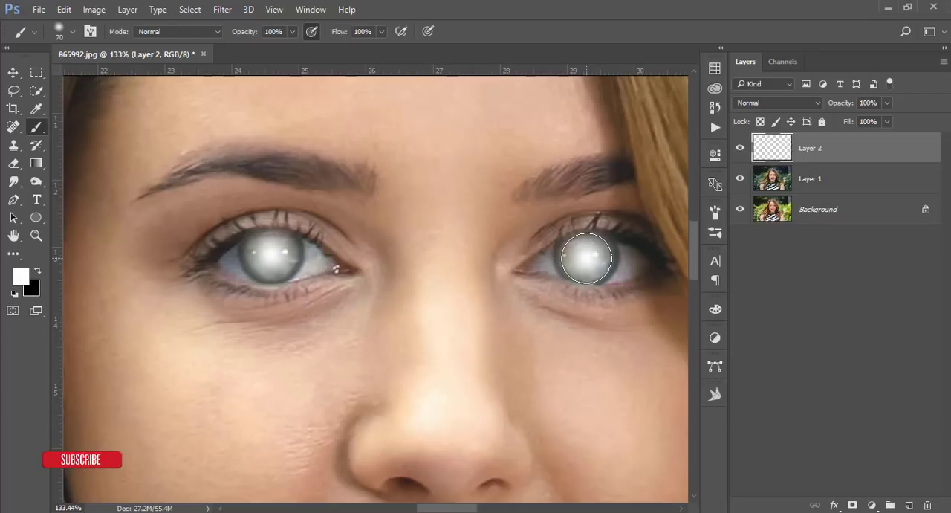
Set the blend mode of the eye highlight layer to Overlay and its opacity to 89%
{"action": "left_click", "coordinate": [756, 104]}
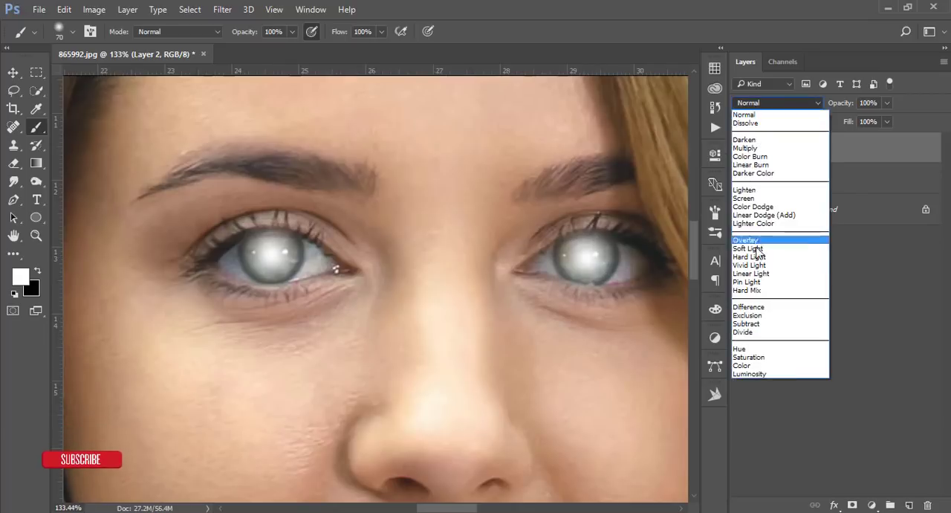
{"action": "left_click", "coordinate": [756, 240]}
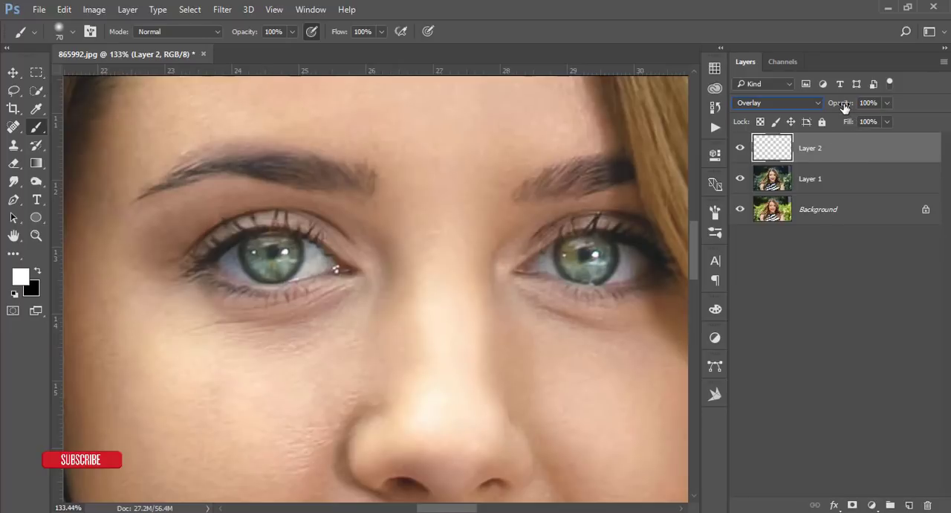
{"action": "left_click_drag", "start_coordinate": [843, 104], "coordinate": [837, 106]}
Compare the whole image with and without the eye layer, and against the original Background
{"action": "key", "text": "ctrl+0"}
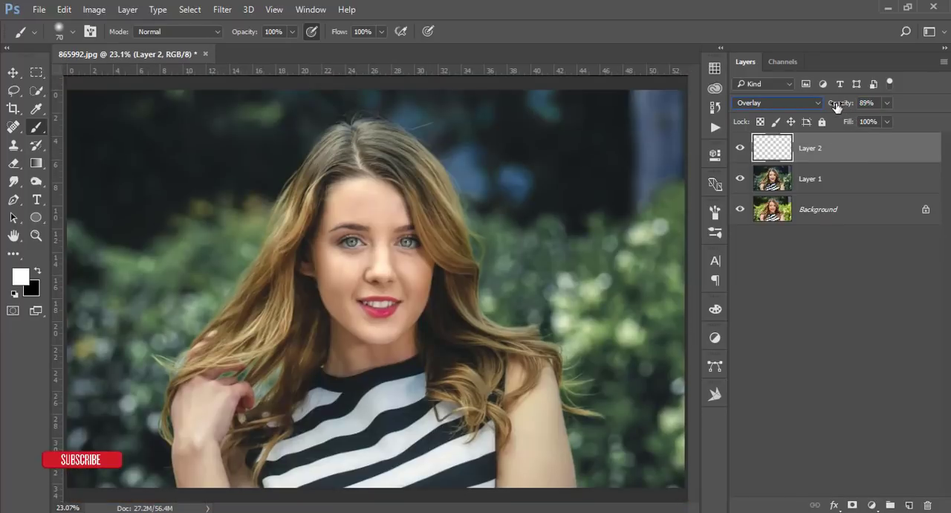
{"action": "left_click", "coordinate": [739, 149]}
{"action": "left_click", "coordinate": [740, 150]}
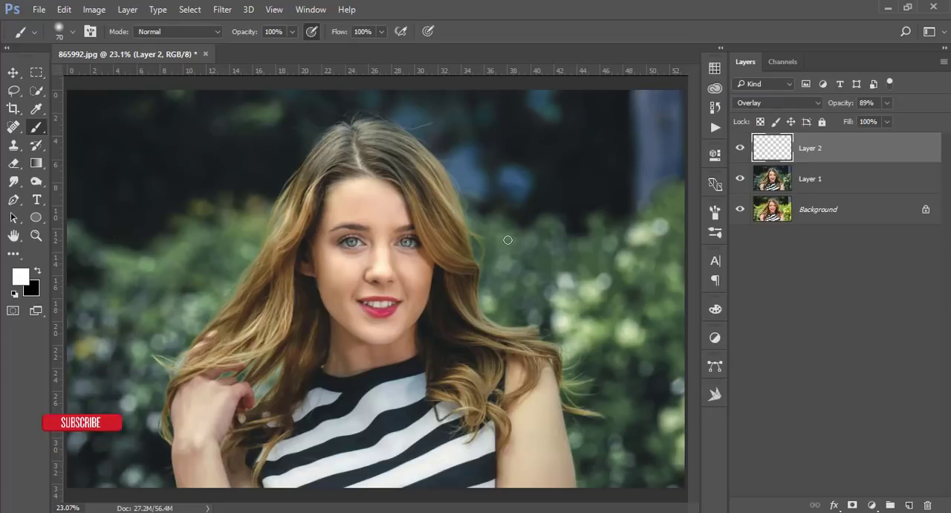
{"action": "left_click", "coordinate": [740, 211], "text": "alt"}
{"action": "left_click", "coordinate": [740, 211], "text": "alt"}
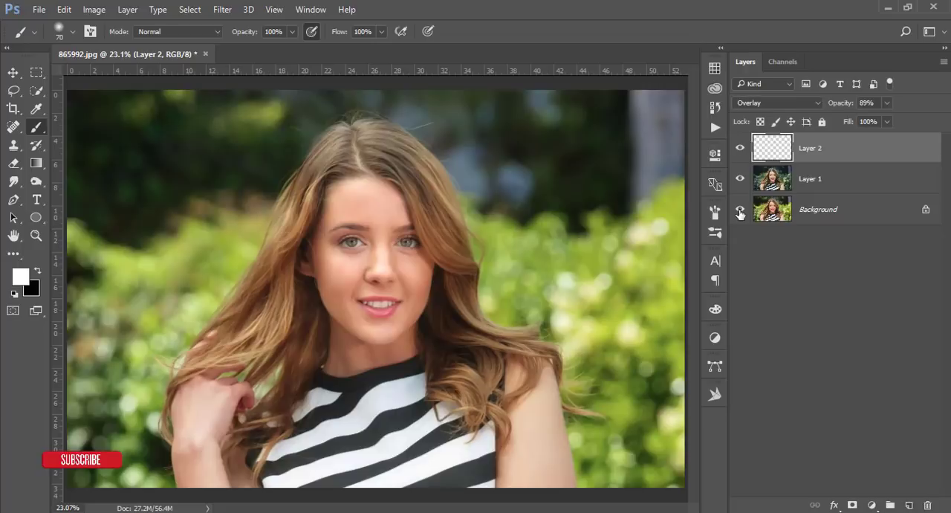
Group Layer 1 and Layer 2, and stamp all visible layers into a new merged layer on top
{"action": "left_click", "coordinate": [13, 72]}
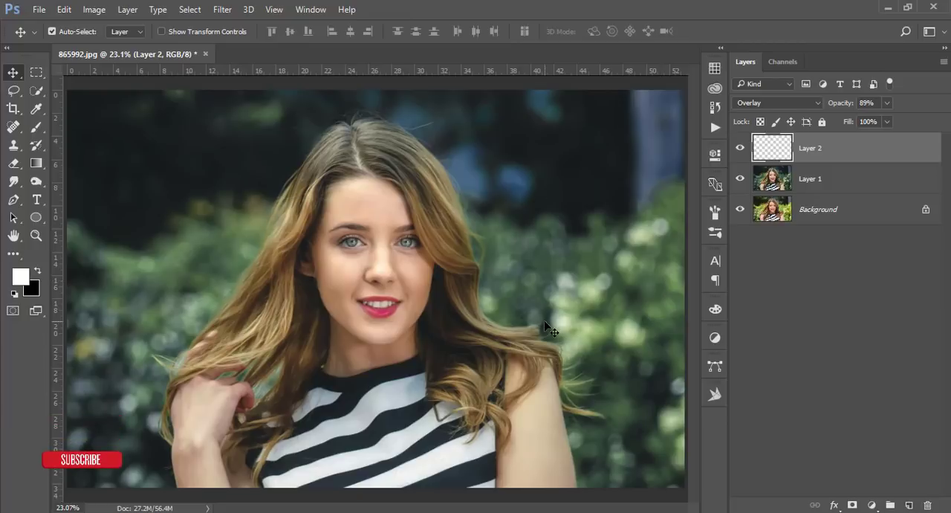
{"action": "left_click", "coordinate": [849, 184], "text": "shift"}
{"action": "key", "text": "ctrl+g"}
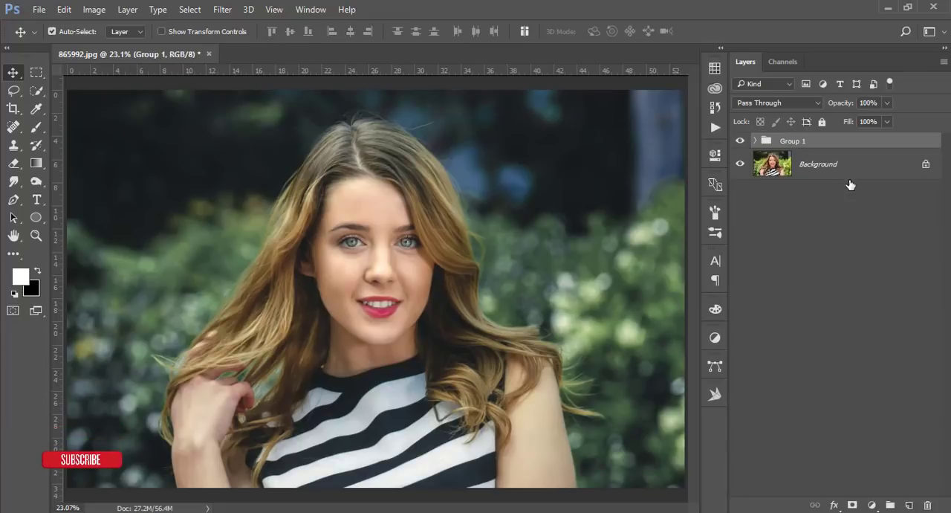
{"action": "key", "text": "ctrl+shift+alt+e"}
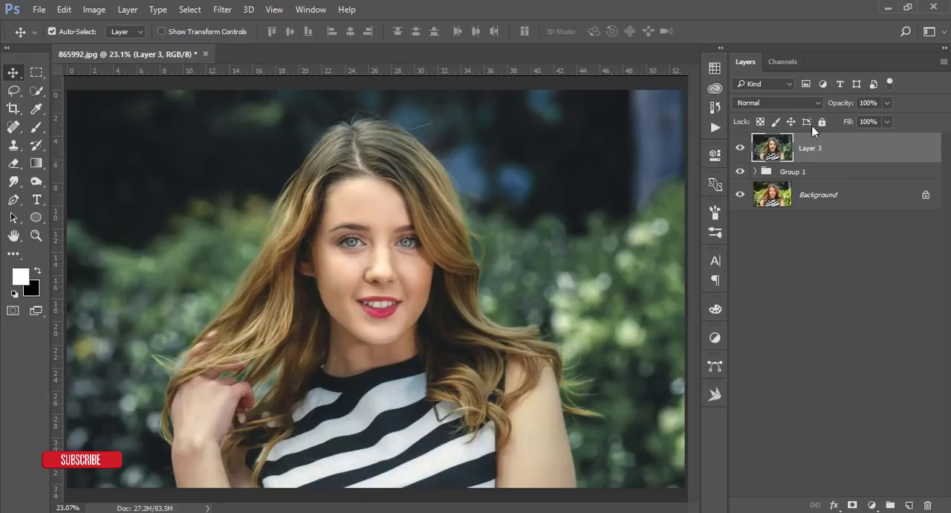
Open the merged layer in Color Efex Pro 4 from the Nik Collection and choose the Cross Processing filter
{"action": "left_click", "coordinate": [221, 11]}
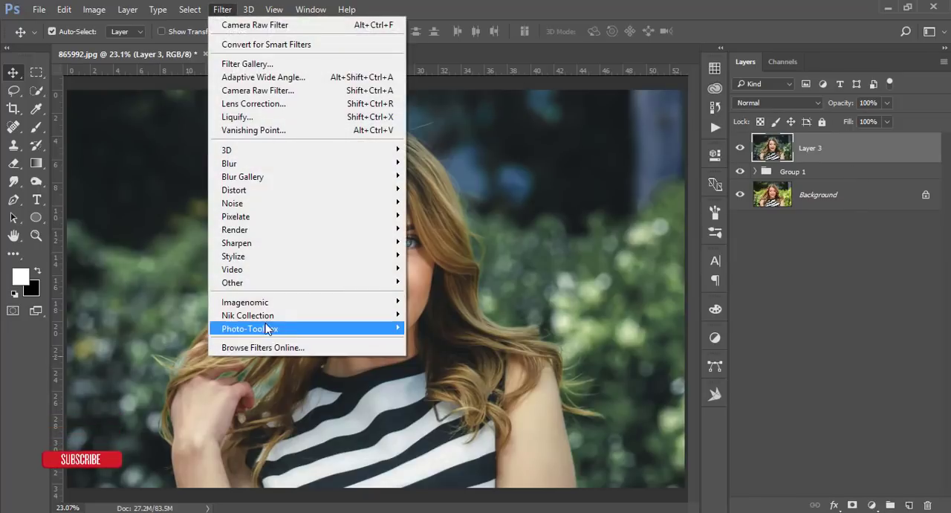
{"action": "mouse_move", "coordinate": [391, 318]}
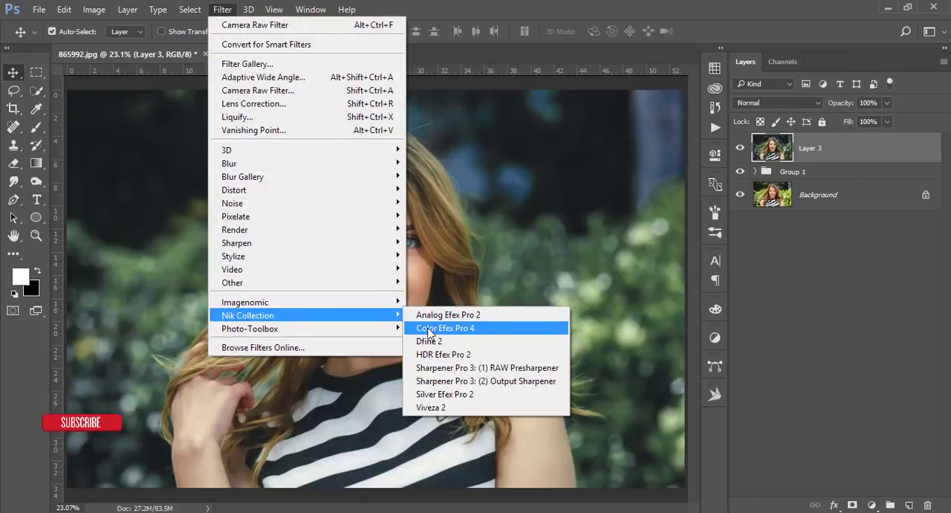
{"action": "left_click", "coordinate": [428, 327]}
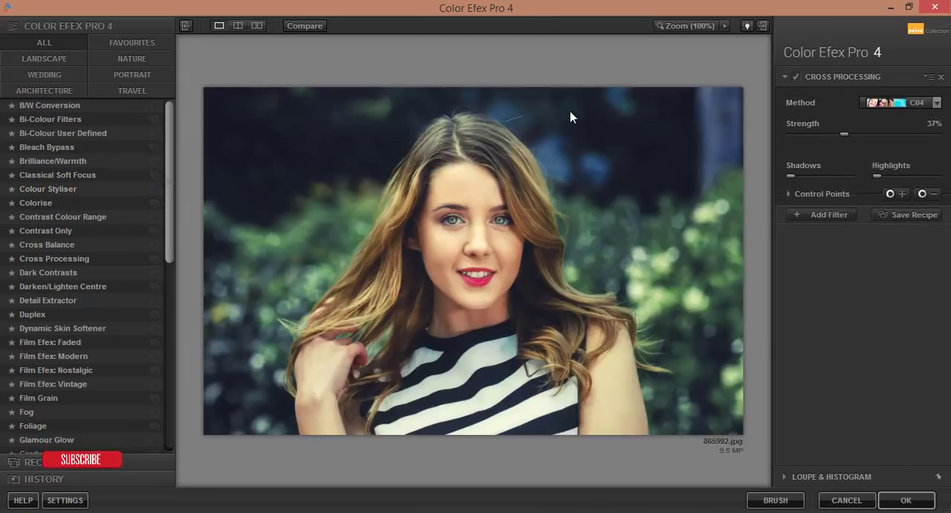
{"action": "left_click", "coordinate": [48, 246]}
{"action": "left_click", "coordinate": [53, 260]}
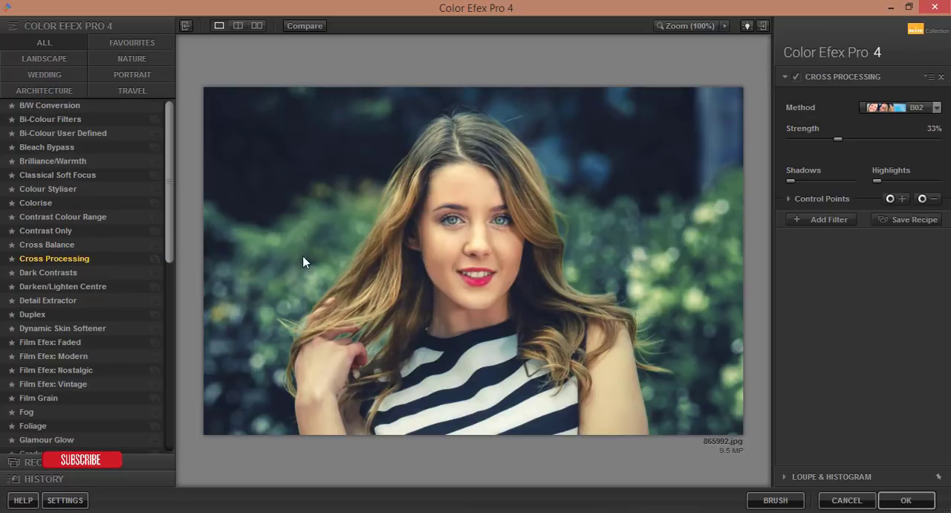
Set the Cross Processing method to C04 and its strength to 23%
{"action": "left_click", "coordinate": [937, 108]}
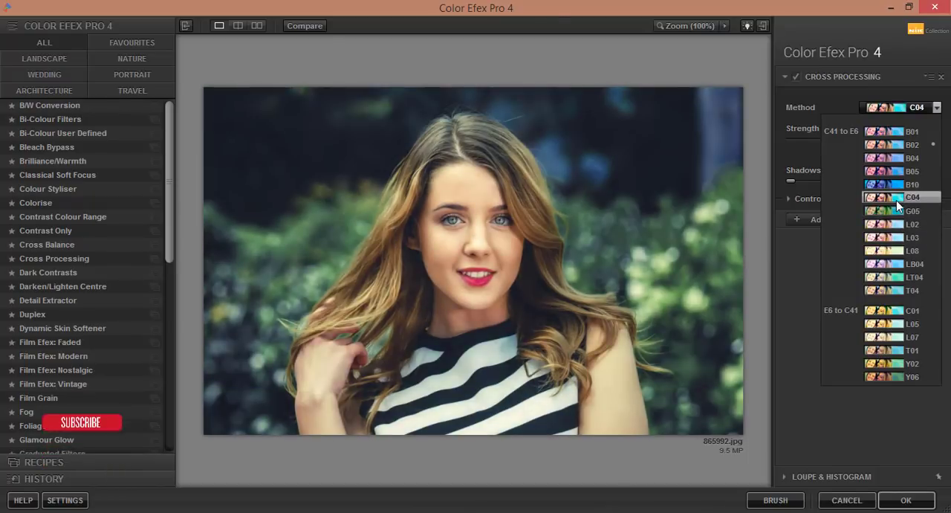
{"action": "left_click", "coordinate": [896, 200]}
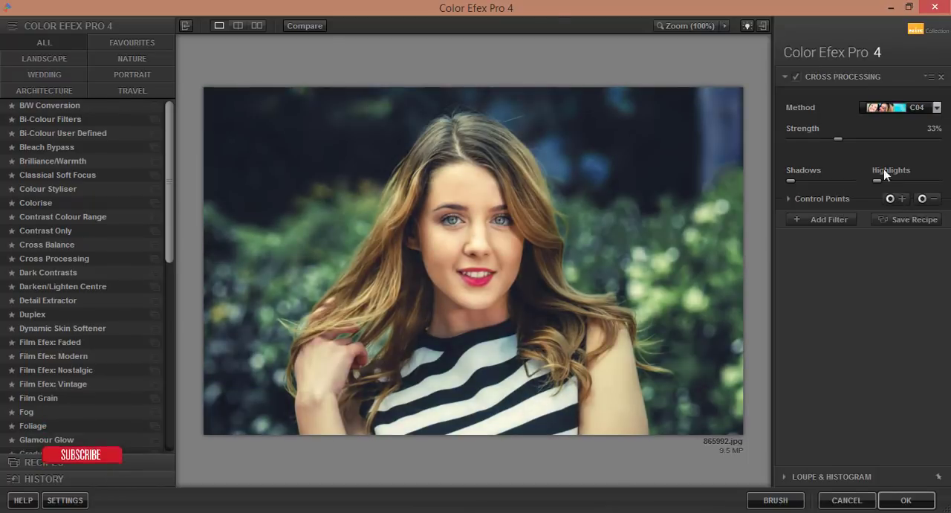
{"action": "left_click", "coordinate": [840, 140]}
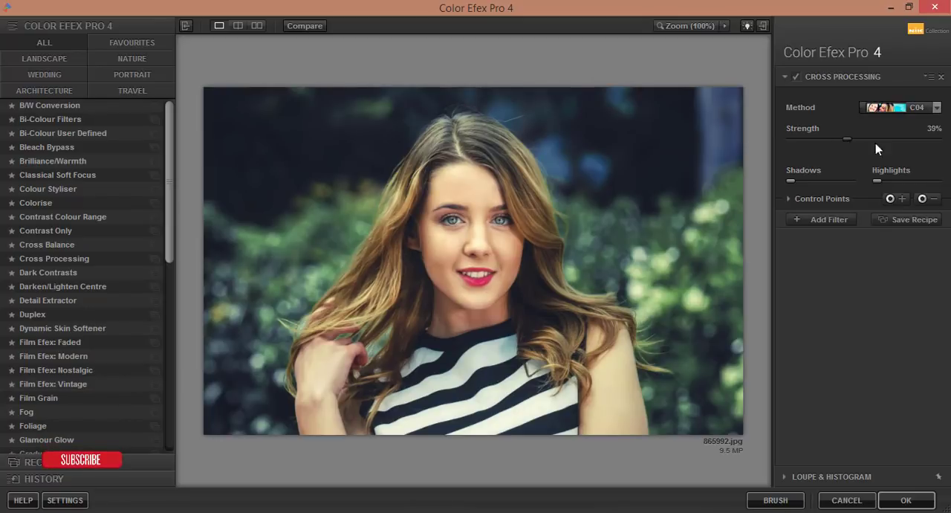
{"action": "left_click", "coordinate": [902, 144]}
{"action": "left_click", "coordinate": [827, 145]}
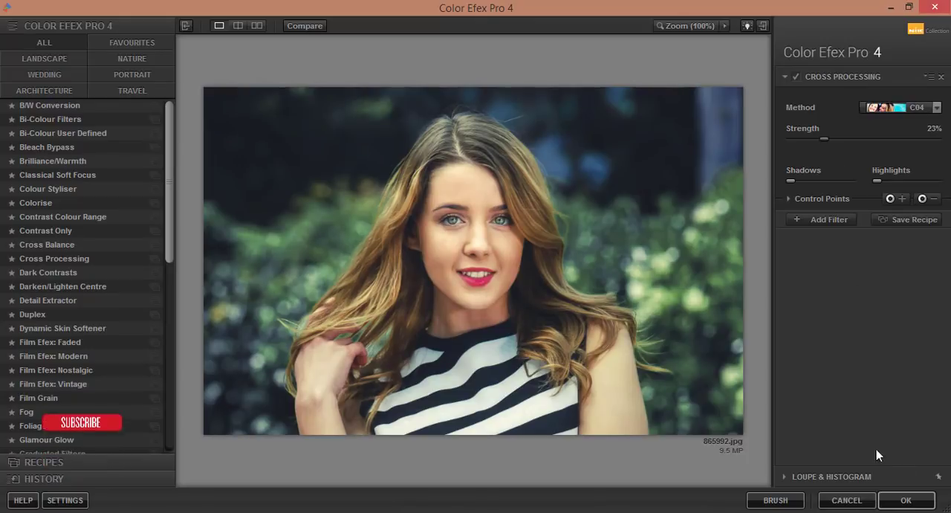
Apply the Cross Processing filter to the image and compare the result with the original Background
{"action": "left_click", "coordinate": [905, 499]}
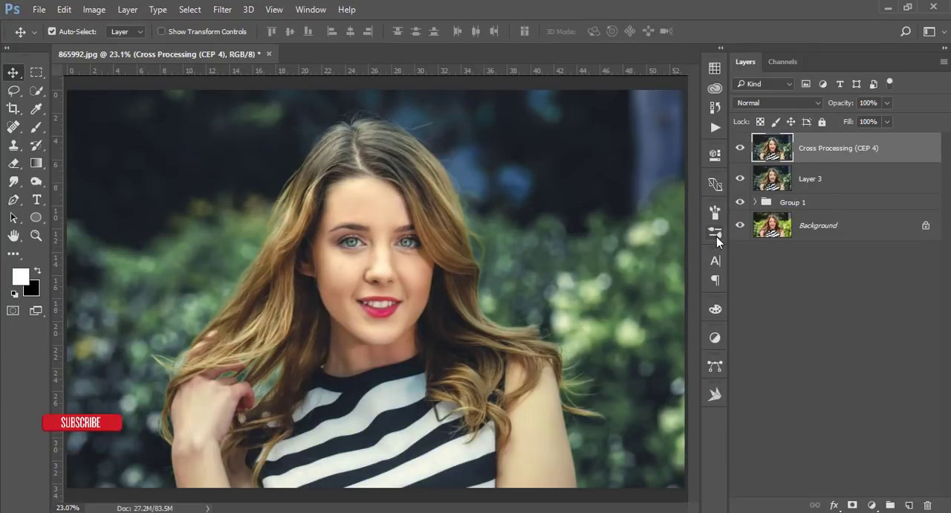
{"action": "left_click", "coordinate": [740, 225], "text": "alt"}
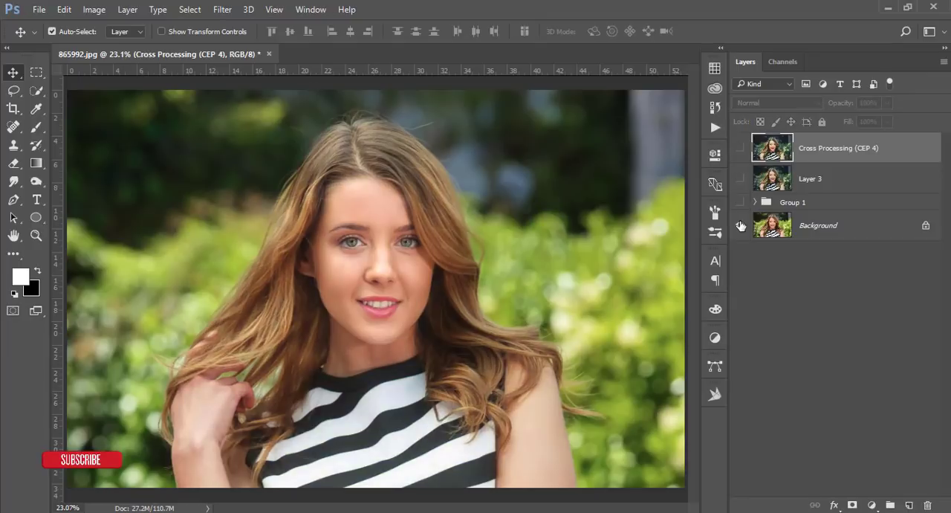
{"action": "left_click", "coordinate": [740, 225], "text": "alt"}
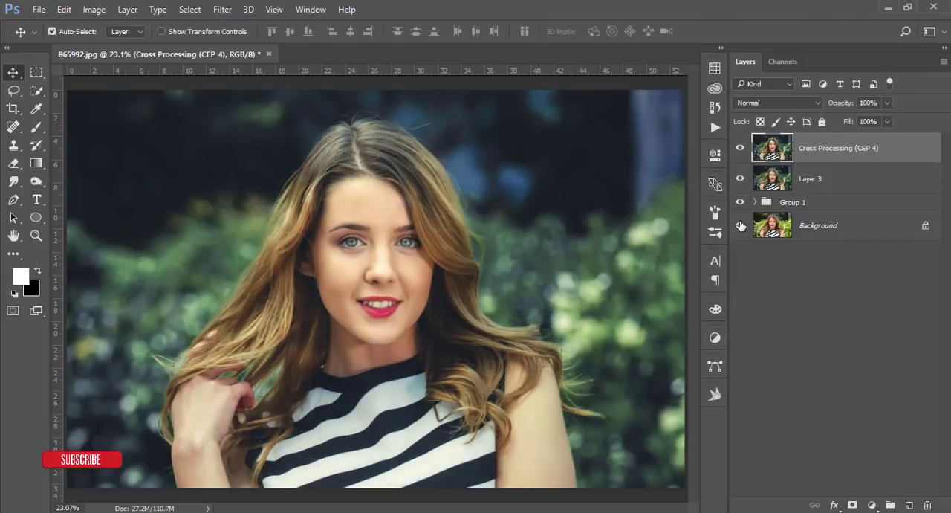
{"action": "scroll", "coordinate": [535, 305], "scroll_direction": "down", "scroll_amount": 4}
{"action": "scroll", "coordinate": [532, 304], "scroll_direction": "up", "scroll_amount": 2}
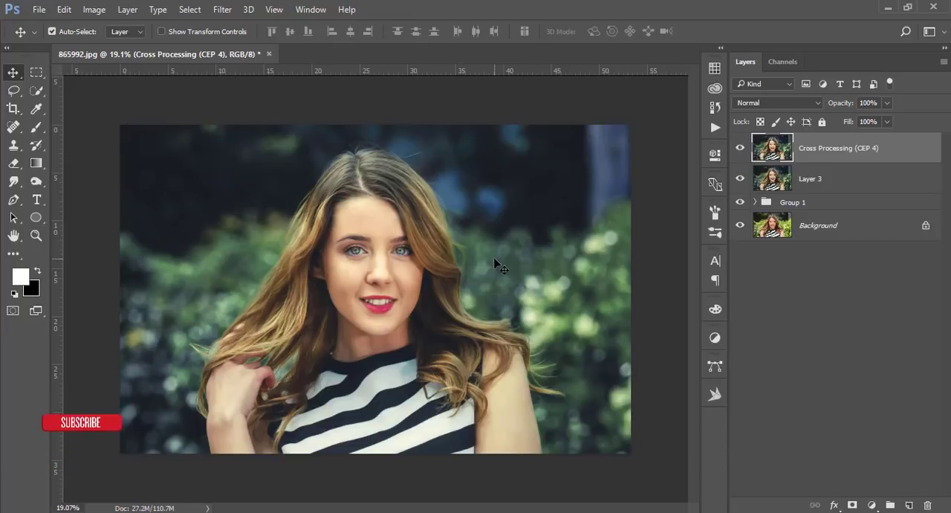
{"action": "scroll", "coordinate": [432, 263], "scroll_direction": "up", "scroll_amount": 1}
{"action": "scroll", "coordinate": [432, 262], "scroll_direction": "up", "scroll_amount": 1}
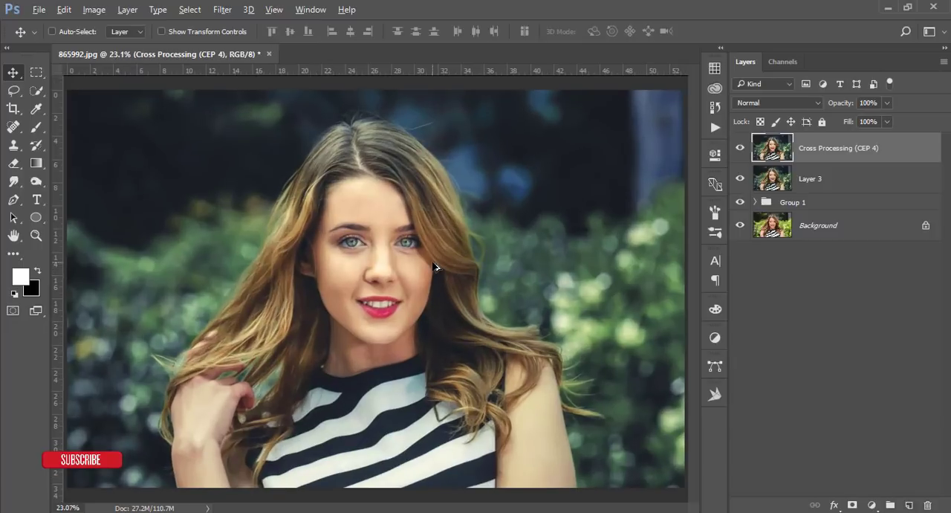
{"action": "scroll", "coordinate": [432, 263], "scroll_direction": "down", "scroll_amount": 1}
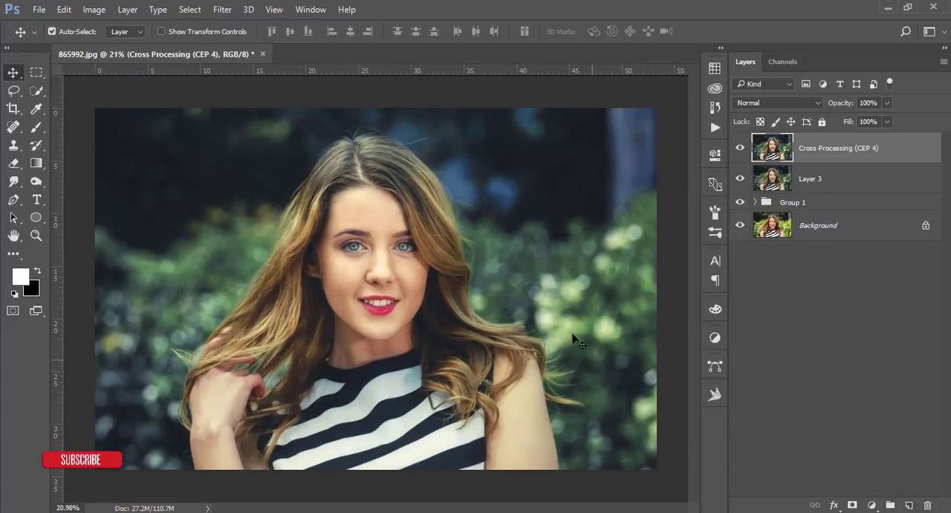
{"action": "scroll", "coordinate": [352, 265], "scroll_direction": "up", "scroll_amount": 1}
{"action": "scroll", "coordinate": [353, 264], "scroll_direction": "down", "scroll_amount": 1}
{"action": "scroll", "coordinate": [353, 264], "scroll_direction": "up", "scroll_amount": 1}
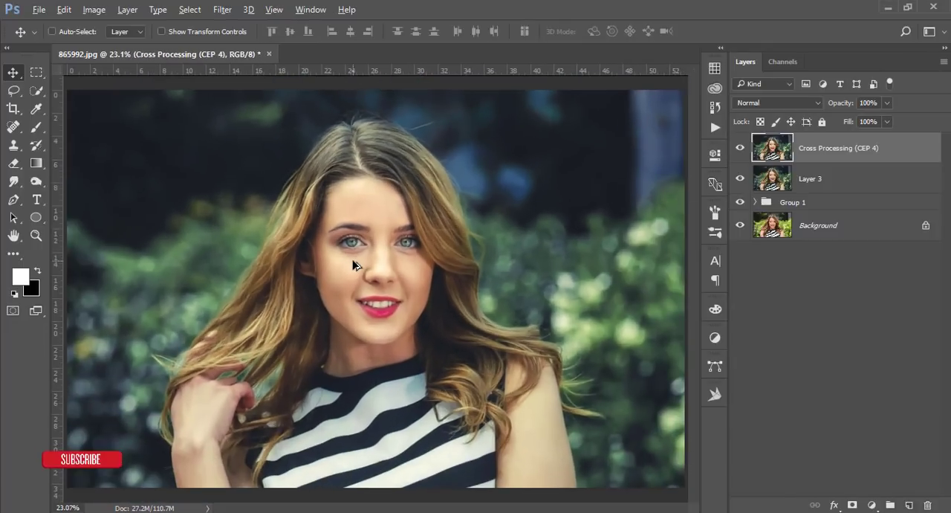
{"action": "scroll", "coordinate": [353, 265], "scroll_direction": "down", "scroll_amount": 1}
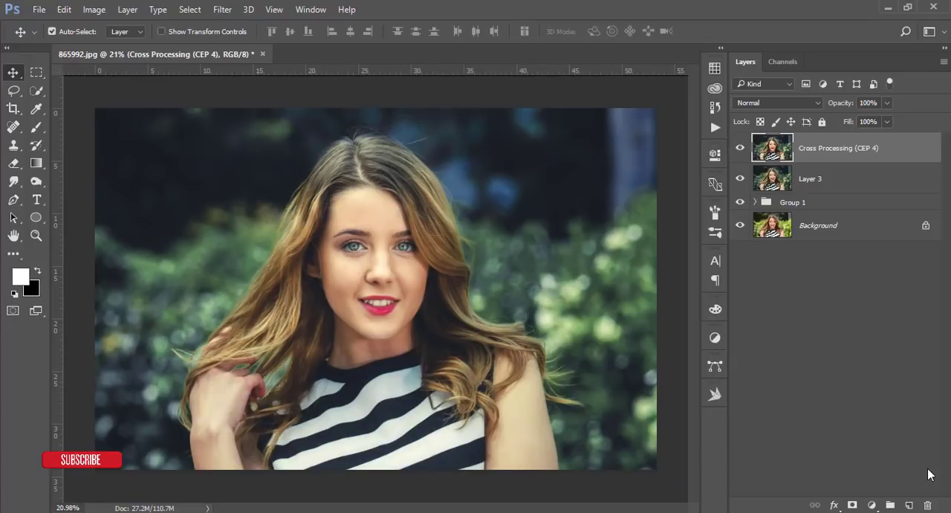
Add a dark reddish-brown Solid Color fill layer above the Cross Processing layer and set its blend mode to Soft Light
{"action": "left_click", "coordinate": [872, 505]}
{"action": "left_click", "coordinate": [844, 207]}
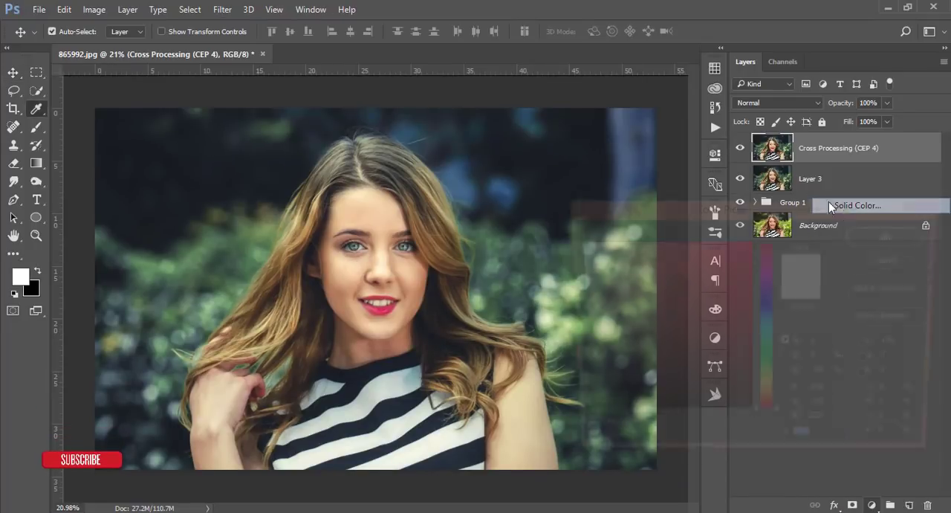
{"action": "left_click_drag", "start_coordinate": [579, 389], "coordinate": [607, 375]}
{"action": "left_click", "coordinate": [874, 236]}
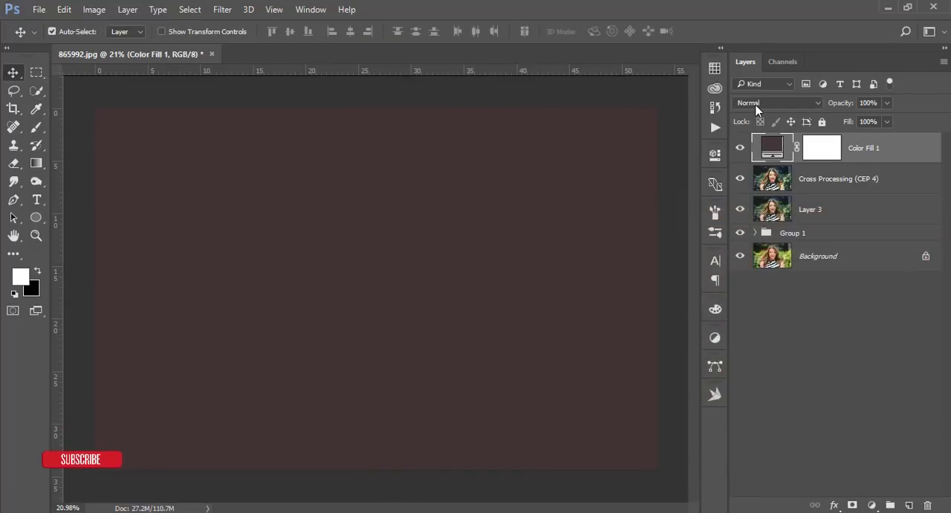
{"action": "left_click", "coordinate": [765, 103]}
{"action": "left_click", "coordinate": [767, 253]}
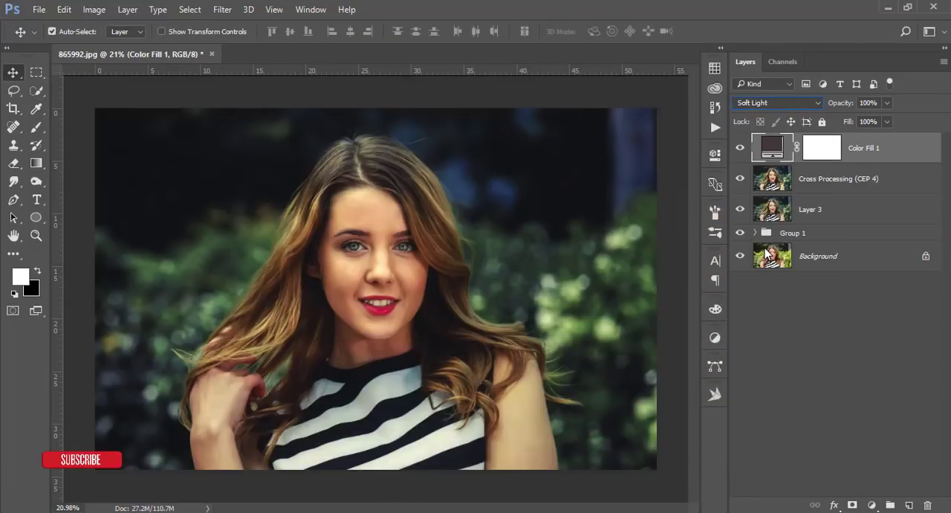
Change the Color Fill layer's color to the muted teal gray 576e6e
{"action": "double_click", "coordinate": [773, 147]}
{"action": "mouse_move", "coordinate": [669, 342]}
{"action": "left_mouse_down"}
{"action": "mouse_move", "coordinate": [675, 354]}
{"action": "mouse_move", "coordinate": [612, 281]}
{"action": "left_mouse_up"}
{"action": "left_click", "coordinate": [768, 341]}
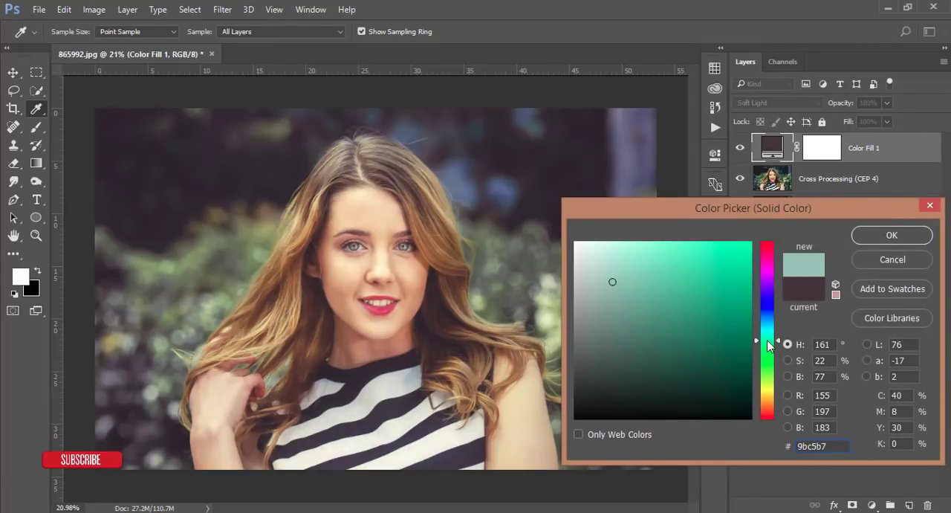
{"action": "mouse_move", "coordinate": [650, 340]}
{"action": "left_mouse_down"}
{"action": "mouse_move", "coordinate": [624, 363]}
{"action": "mouse_move", "coordinate": [636, 323]}
{"action": "mouse_move", "coordinate": [601, 300]}
{"action": "mouse_move", "coordinate": [628, 366]}
{"action": "mouse_move", "coordinate": [622, 329]}
{"action": "left_mouse_up"}
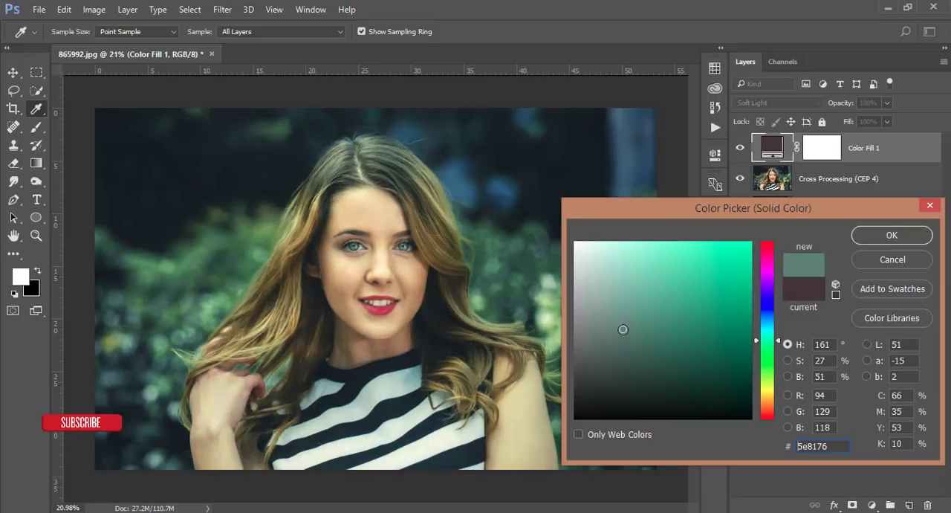
{"action": "mouse_move", "coordinate": [757, 344]}
{"action": "left_mouse_down"}
{"action": "mouse_move", "coordinate": [760, 302]}
{"action": "mouse_move", "coordinate": [754, 327]}
{"action": "left_mouse_up"}
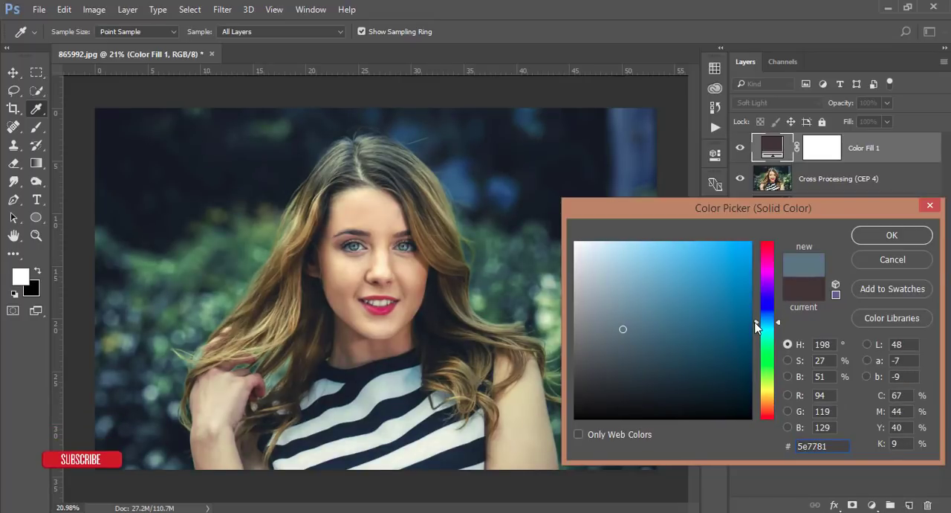
{"action": "mouse_move", "coordinate": [627, 333]}
{"action": "left_mouse_down"}
{"action": "mouse_move", "coordinate": [664, 341]}
{"action": "mouse_move", "coordinate": [637, 329]}
{"action": "mouse_move", "coordinate": [616, 342]}
{"action": "mouse_move", "coordinate": [611, 327]}
{"action": "mouse_move", "coordinate": [611, 346]}
{"action": "mouse_move", "coordinate": [619, 325]}
{"action": "mouse_move", "coordinate": [639, 332]}
{"action": "left_mouse_up"}
{"action": "mouse_move", "coordinate": [755, 327]}
{"action": "left_mouse_down"}
{"action": "mouse_move", "coordinate": [766, 266]}
{"action": "mouse_move", "coordinate": [751, 325]}
{"action": "mouse_move", "coordinate": [760, 357]}
{"action": "mouse_move", "coordinate": [763, 331]}
{"action": "left_mouse_up"}
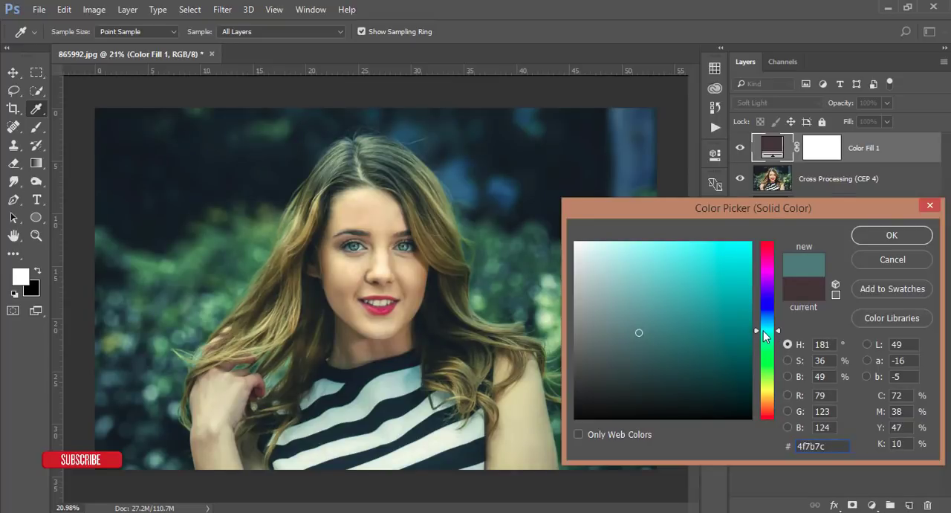
{"action": "left_click_drag", "start_coordinate": [605, 333], "coordinate": [611, 341]}
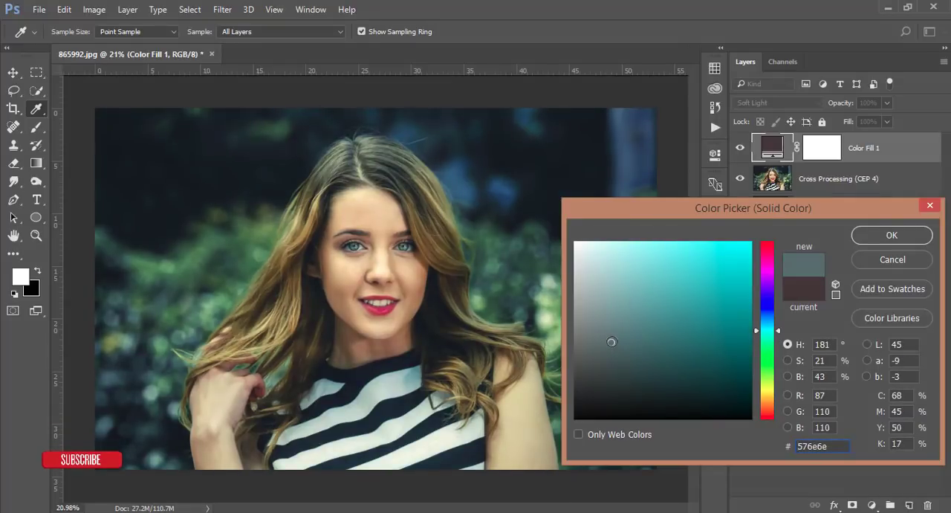
{"action": "left_click", "coordinate": [867, 236]}
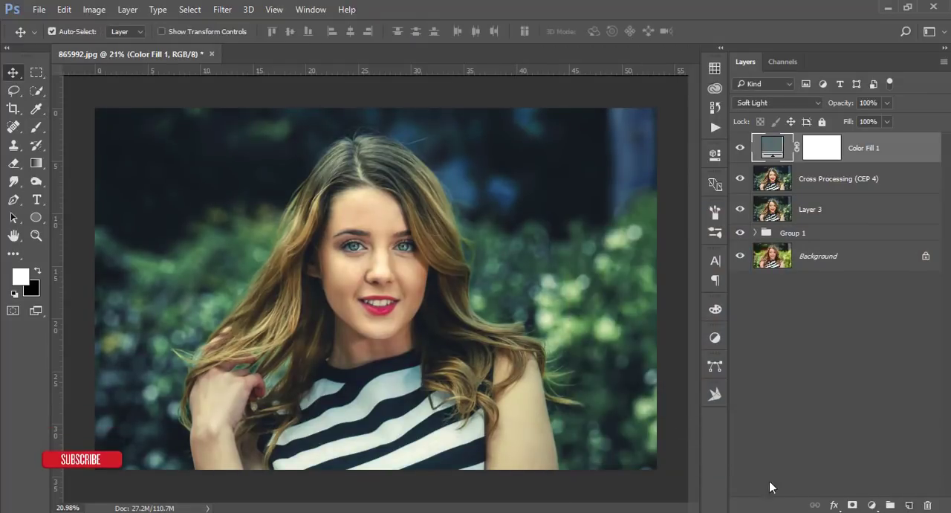
Add a Curves adjustment layer with RGB anchor points in the shadows and midtones, and raise the black point slightly
{"action": "left_click", "coordinate": [870, 506]}
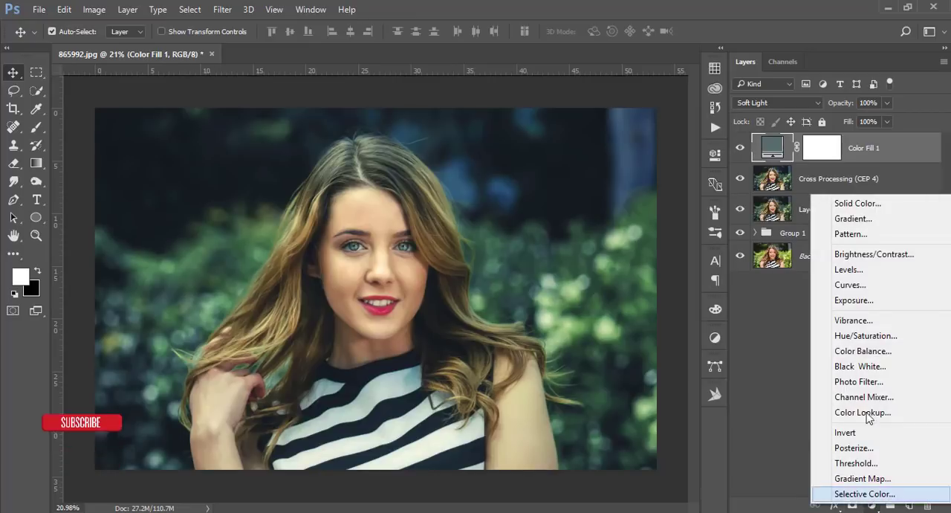
{"action": "left_click", "coordinate": [863, 285]}
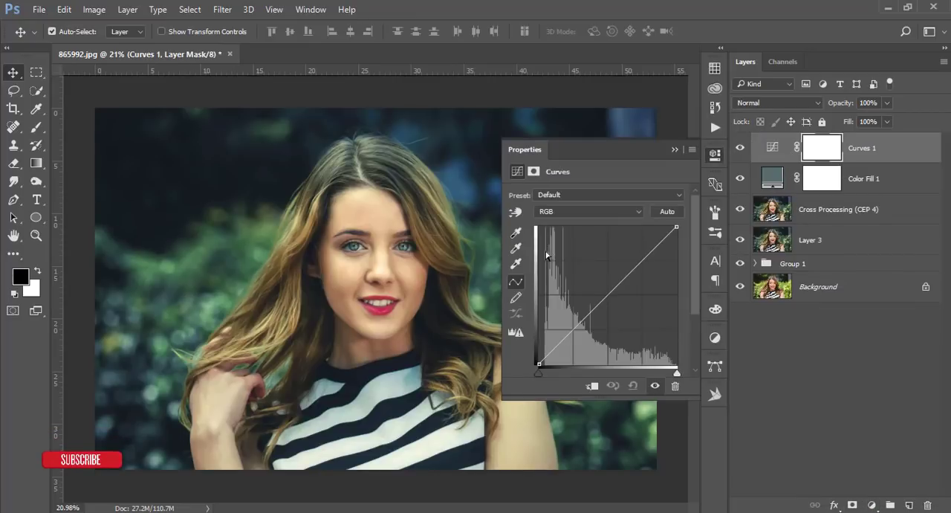
{"action": "left_click", "coordinate": [557, 343]}
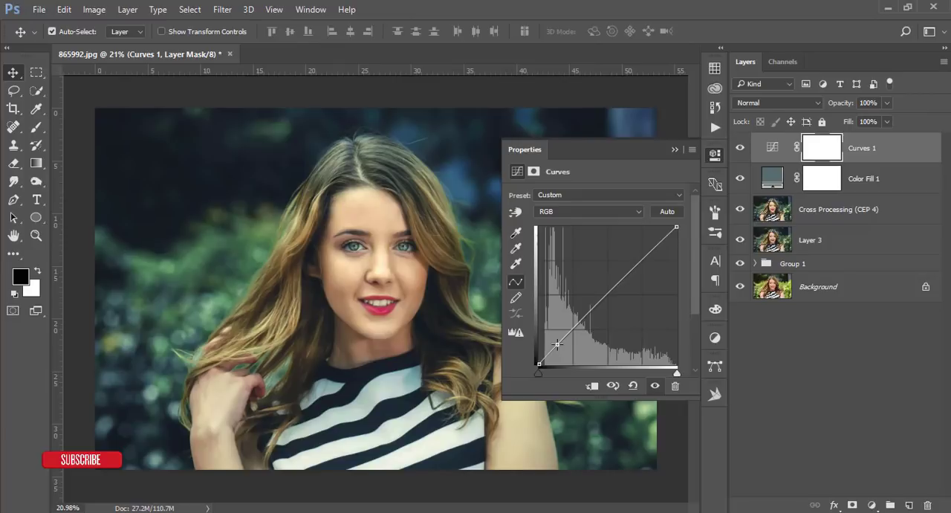
{"action": "left_click_drag", "start_coordinate": [539, 364], "coordinate": [539, 362]}
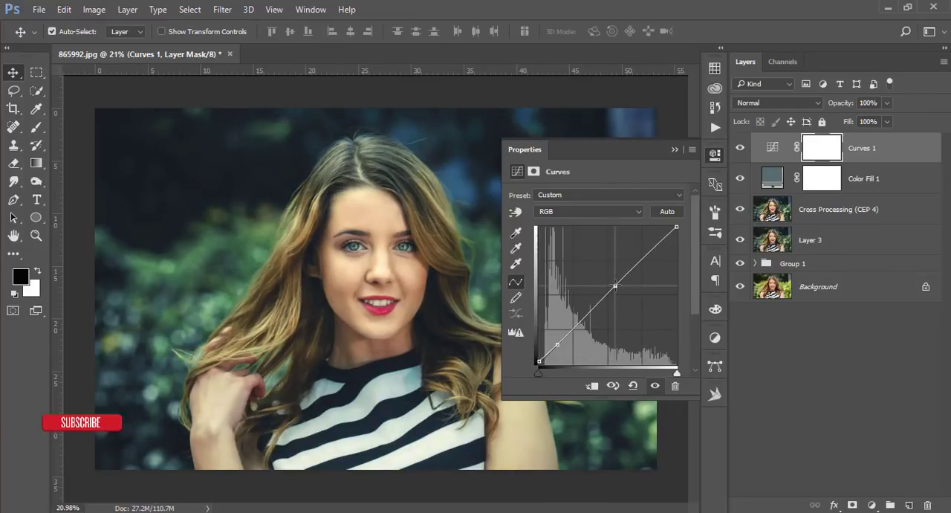
{"action": "left_click", "coordinate": [616, 289]}
{"action": "left_click", "coordinate": [675, 149]}
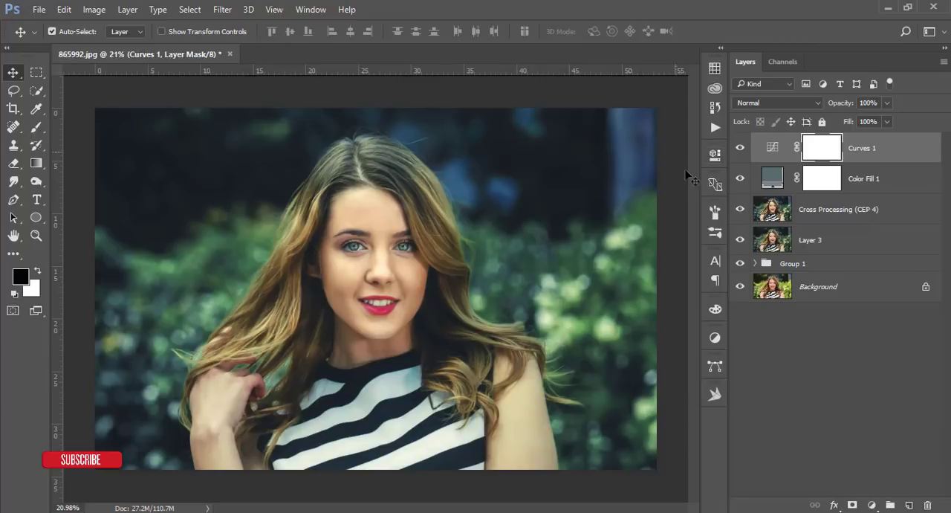
Compare the finished color grade with the original Background by isolating that layer and restoring all the others
{"action": "left_click", "coordinate": [739, 286], "text": "alt"}
{"action": "left_click", "coordinate": [740, 289], "text": "alt"}
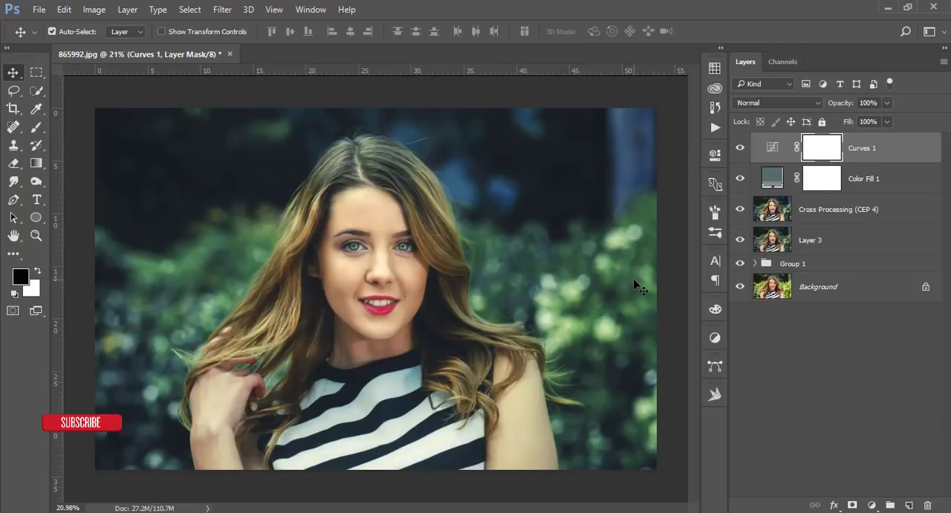
{"action": "left_click", "coordinate": [740, 286], "text": "alt"}
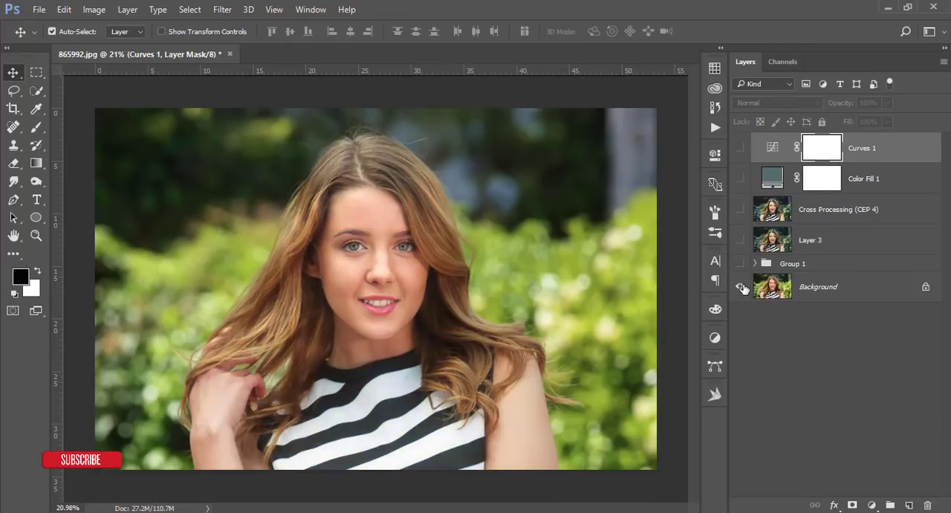
{"action": "left_click", "coordinate": [741, 286], "text": "alt"}
{"action": "left_click", "coordinate": [742, 288], "text": "alt"}
{"action": "left_click", "coordinate": [741, 286], "text": "alt"}
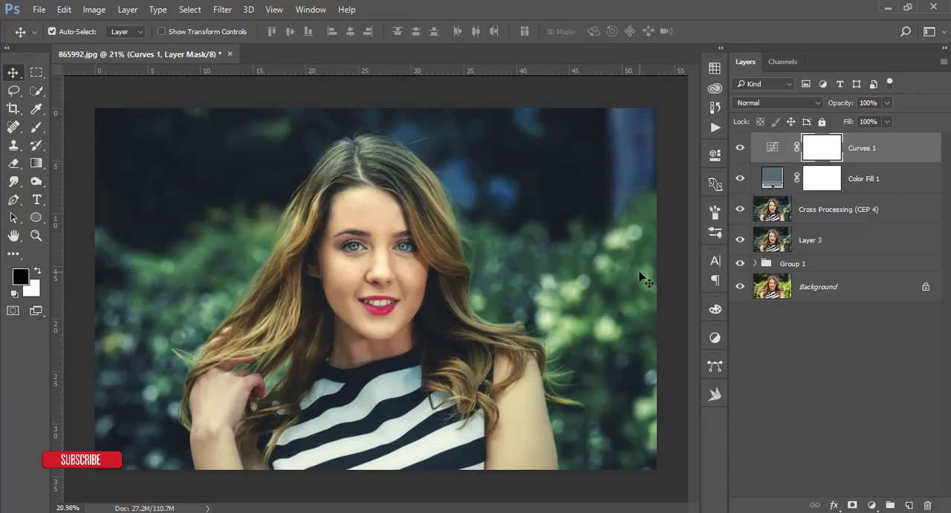